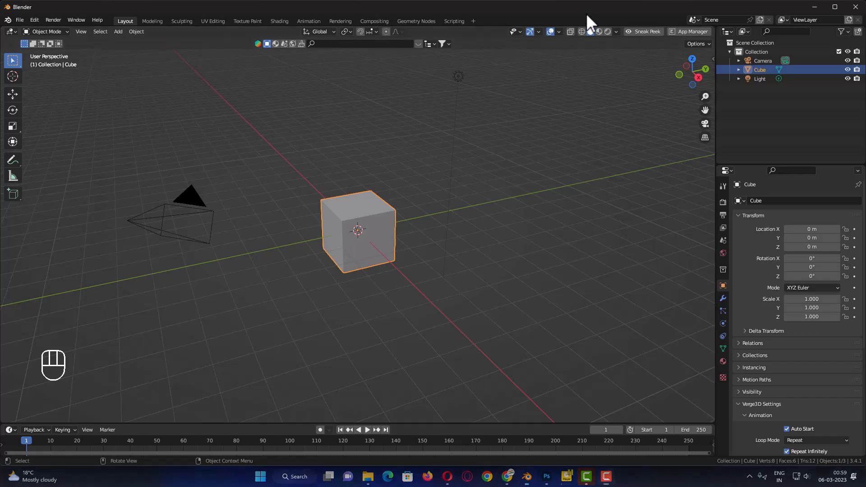
Step: Show the object transform values beside the viewport, select the cube, and try moving it freely
key("n")
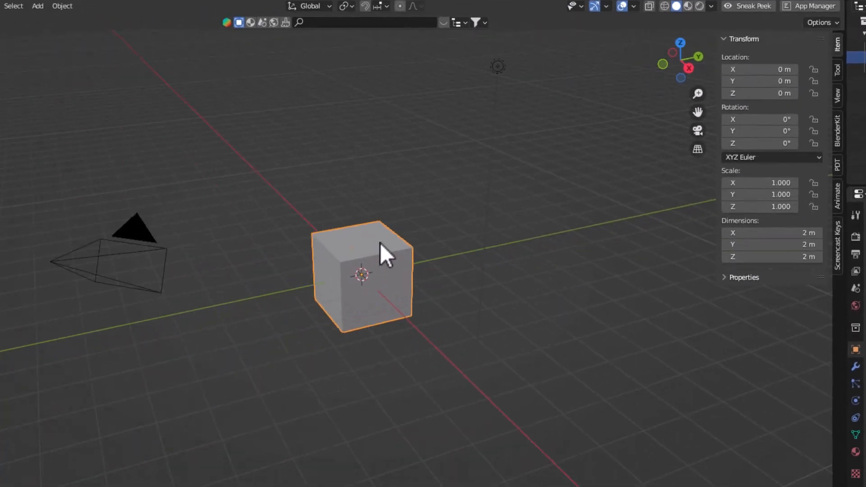
left_click(384, 251)
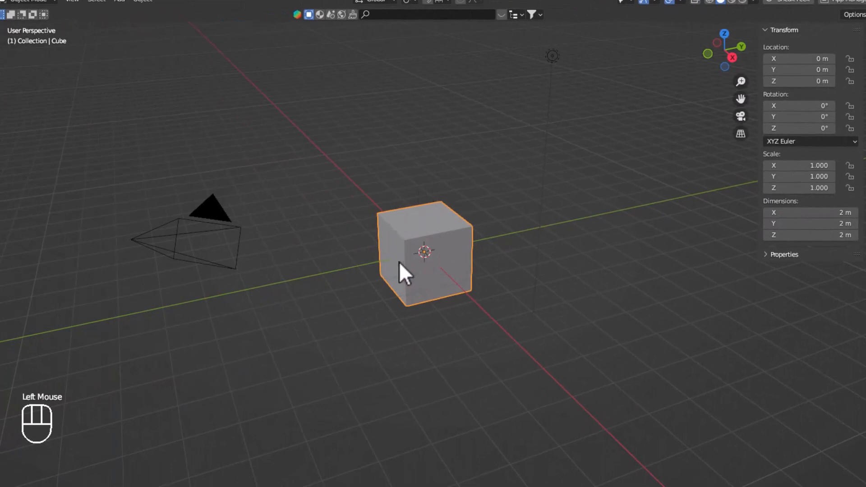
key("g")
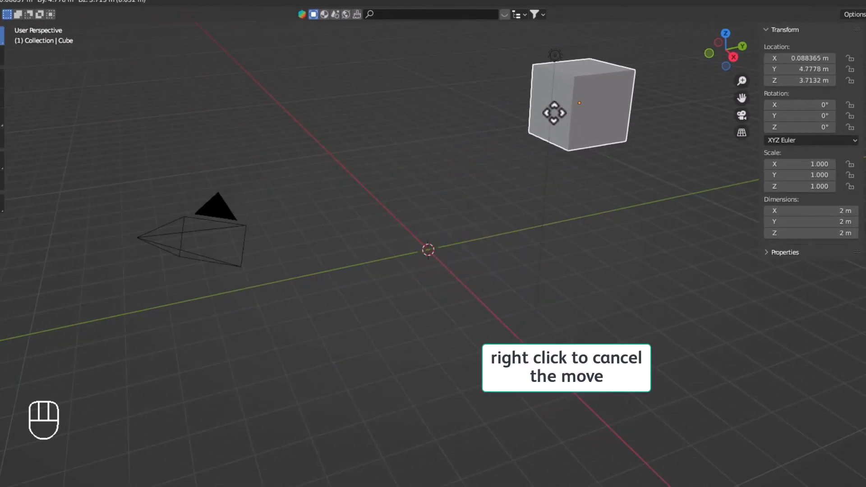
right_click(583, 116)
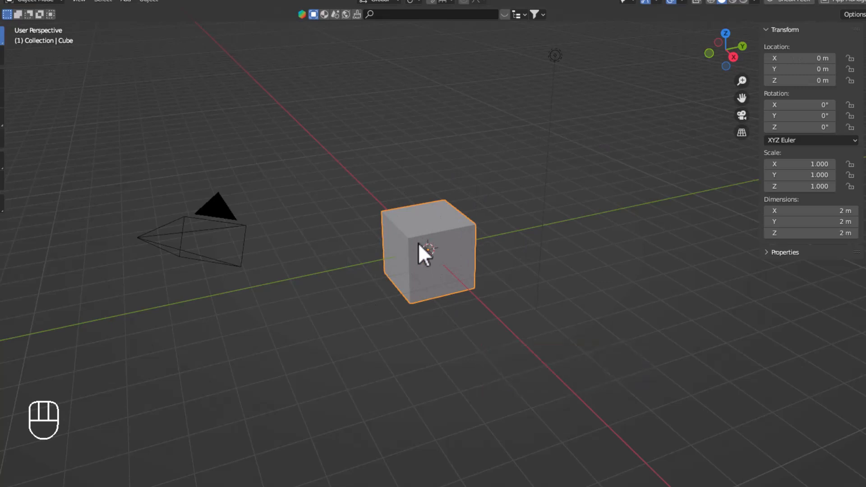
Step: Move the cube freely to about X -1.04, Y 2.95, Z 4.3 m and clear its location
key("g")
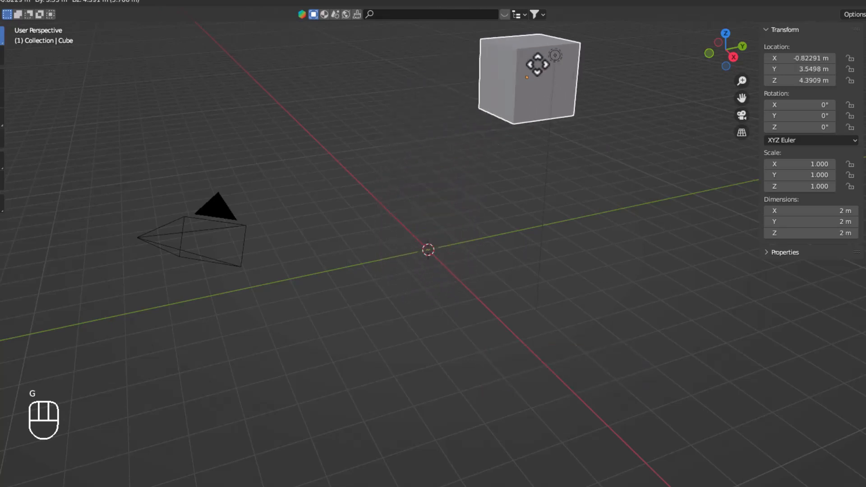
left_click(494, 73)
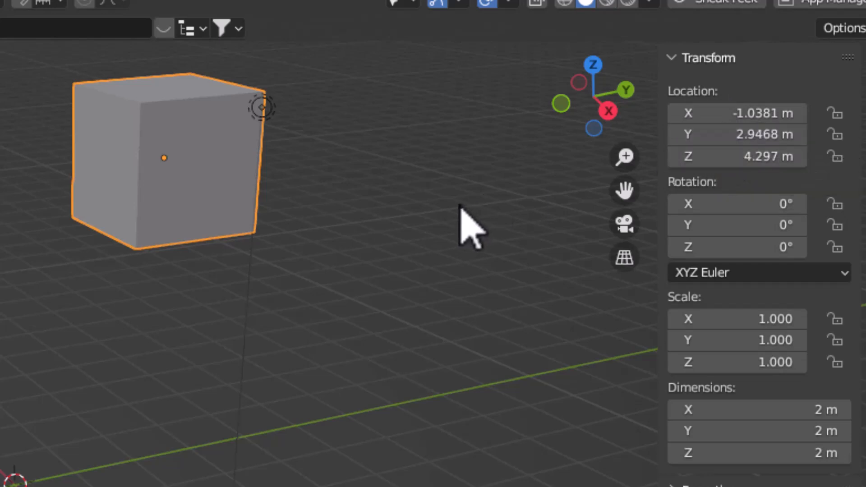
key("alt+g")
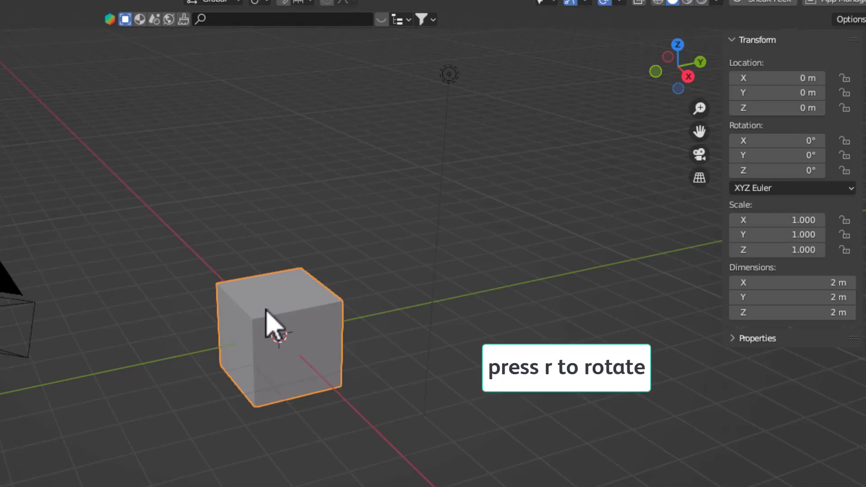
Step: Rotate the cube freely to about X -419°, Y 6.26°, Z -36.7° and clear its rotation
key("r")
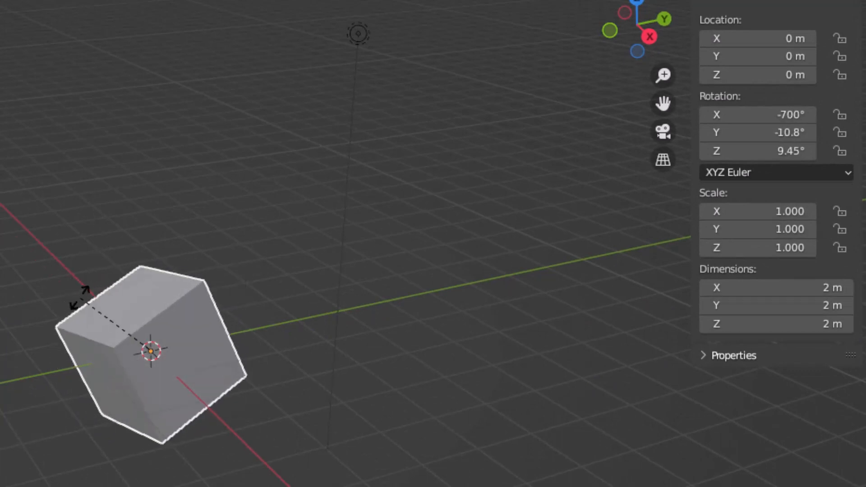
right_click(278, 306)
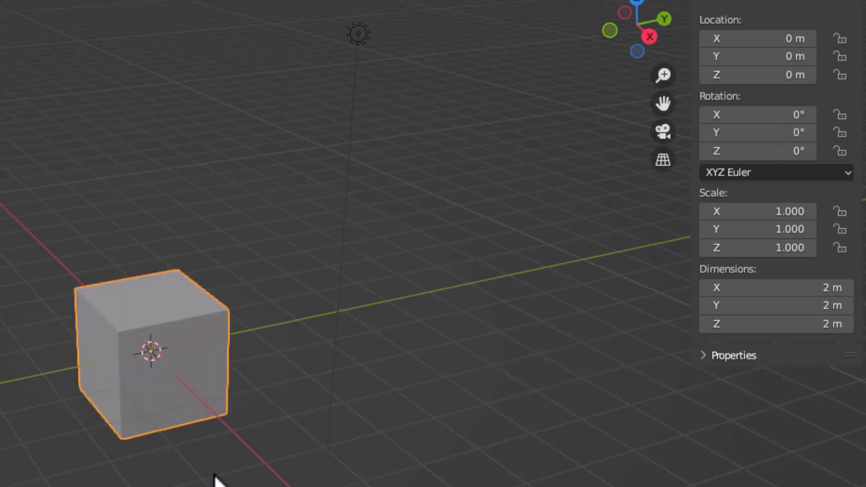
key("r")
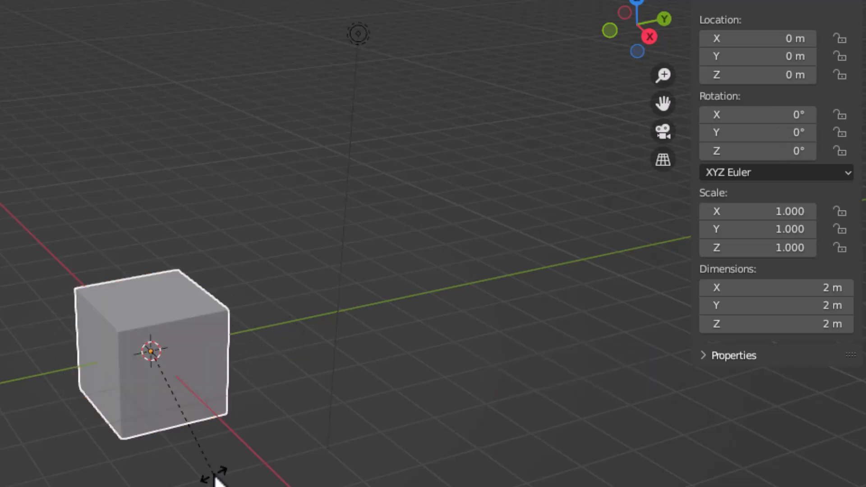
left_click(142, 361)
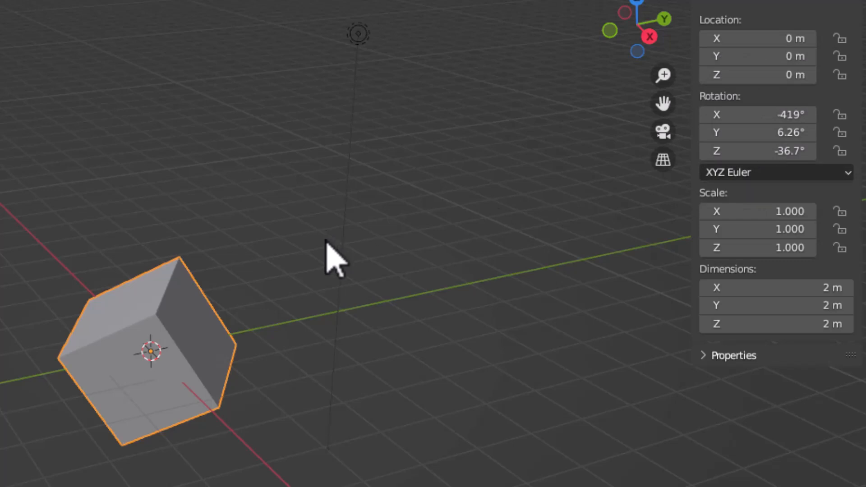
key("alt+r")
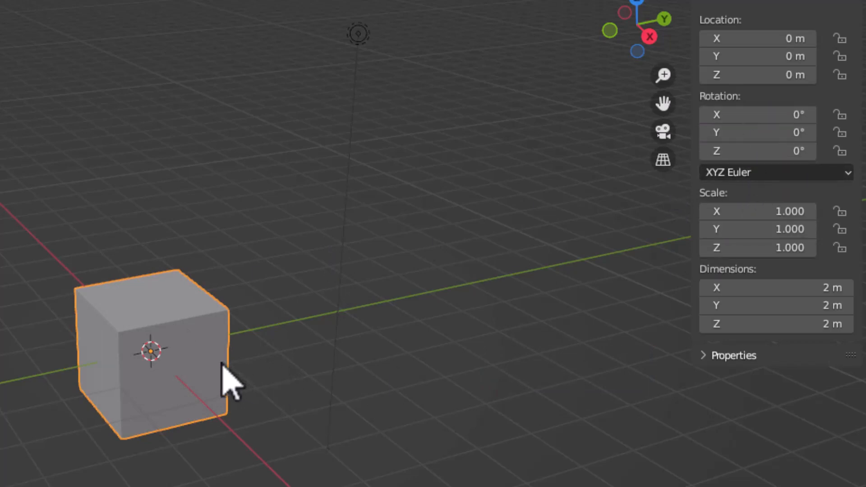
Step: Scale the cube uniformly to about 2.25 and clear its scale
key("s")
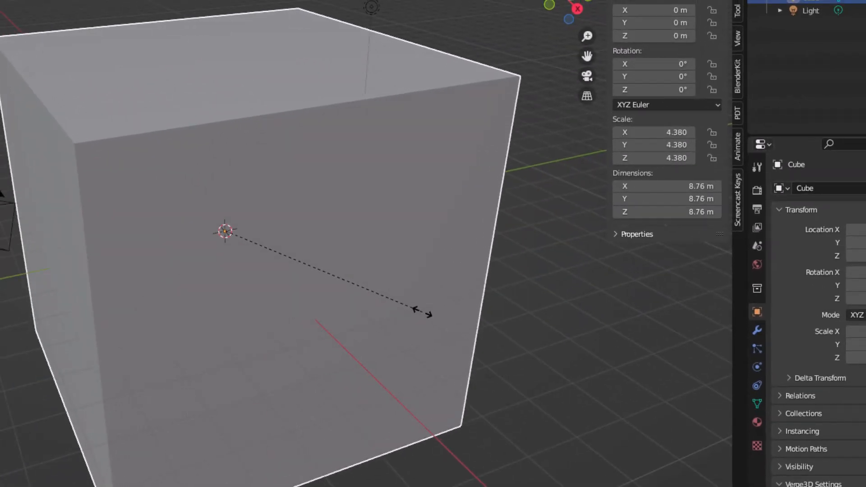
right_click(423, 315)
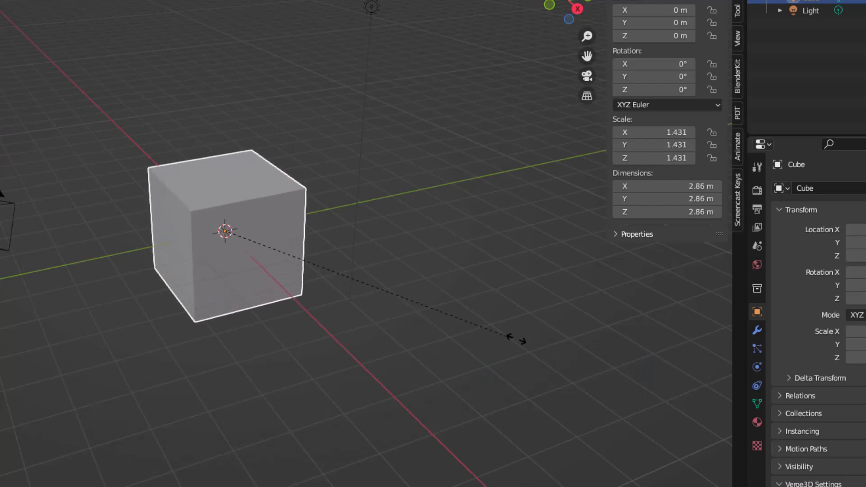
left_click(687, 361)
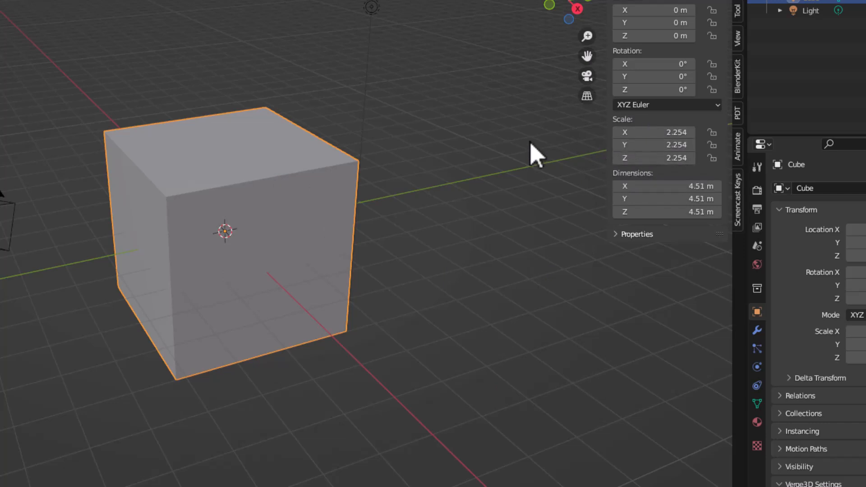
key("alt+s")
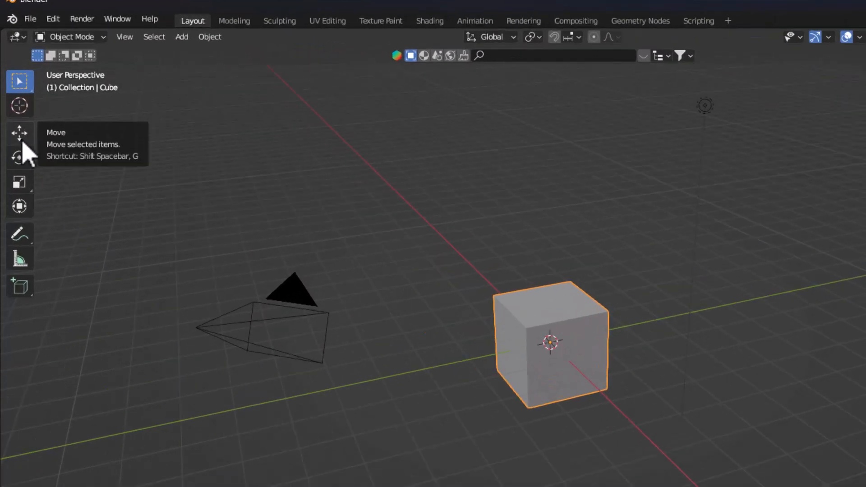
Step: With the Move tool, shift the cube along its single axes to about X 0.81 m and Z 0.58 m, including a Y move
left_click(36, 222)
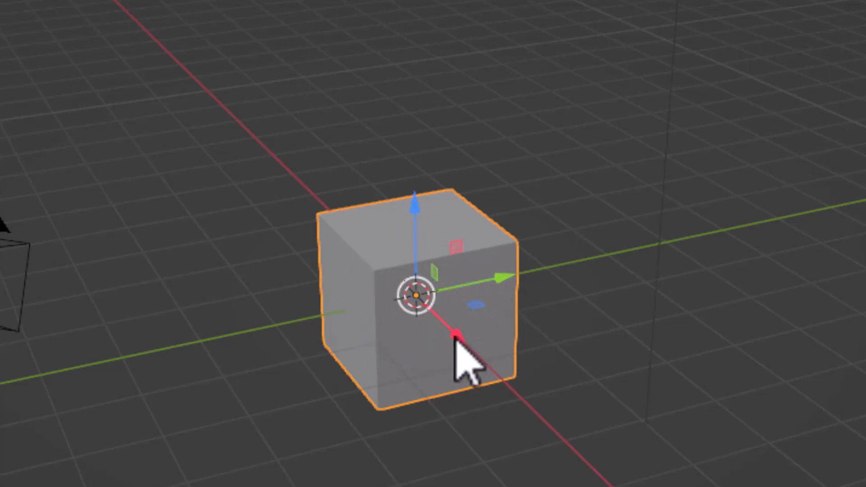
left_click_drag(455, 336, 618, 485)
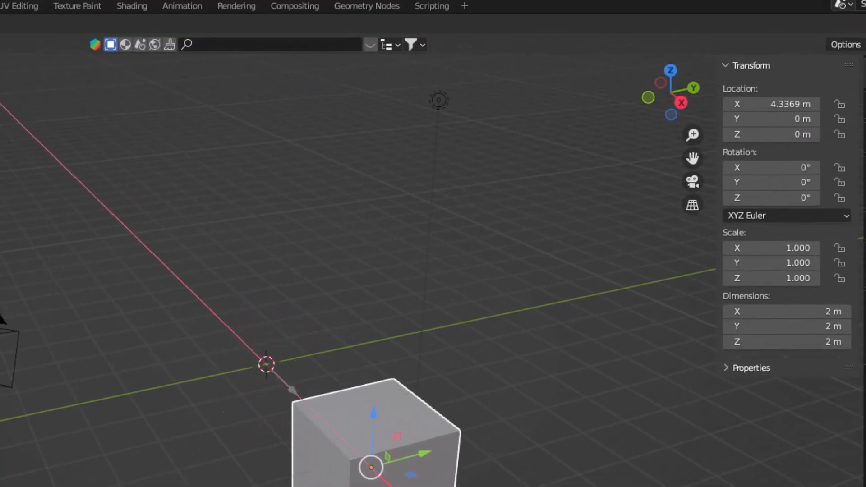
left_click_drag(387, 486, 326, 418)
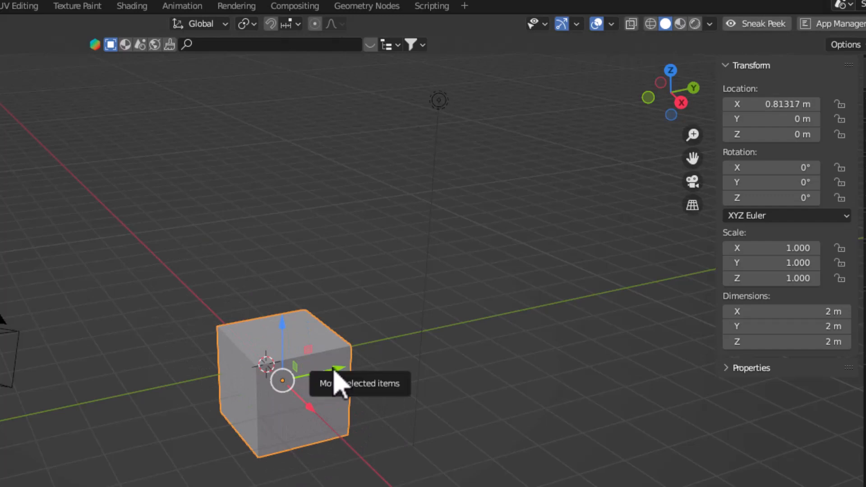
left_click_drag(334, 377, 318, 368)
left_click_drag(267, 303, 238, 293)
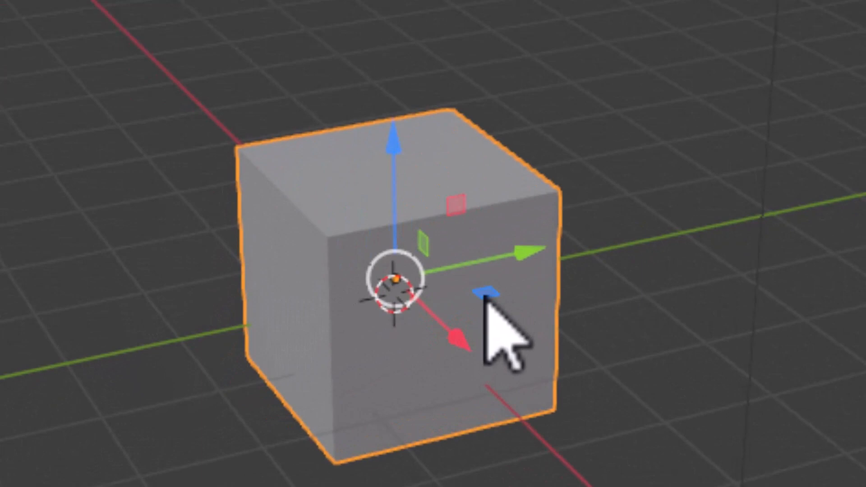
Step: Slide the cube within the Move gizmo's two-axis planes to about X 6.31, Y -2.6, Z 3.58 m
left_click_drag(484, 294, 386, 311)
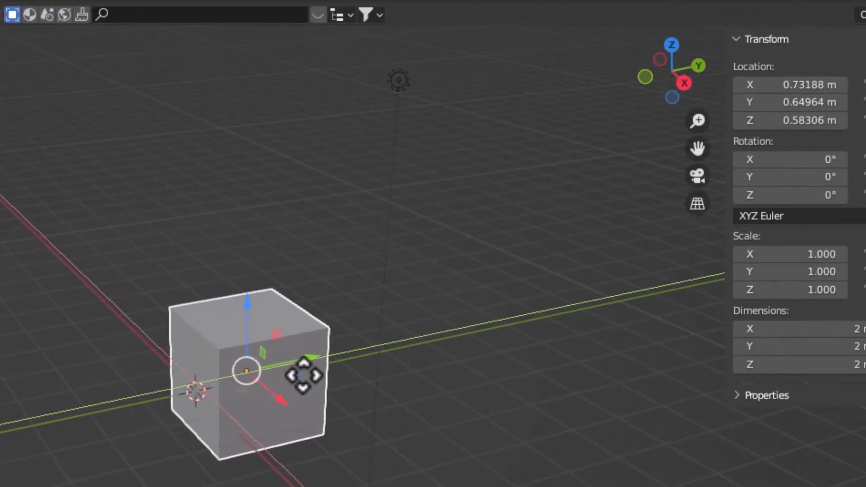
left_click_drag(187, 393, 209, 460)
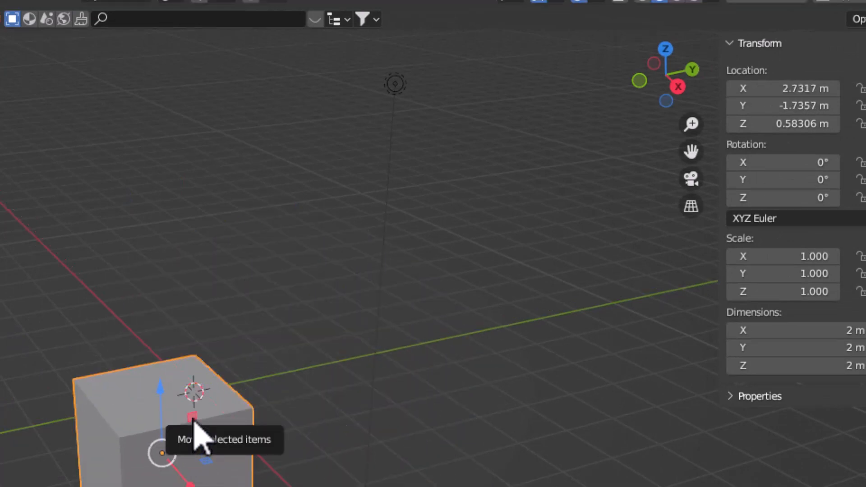
left_click_drag(193, 419, 209, 409)
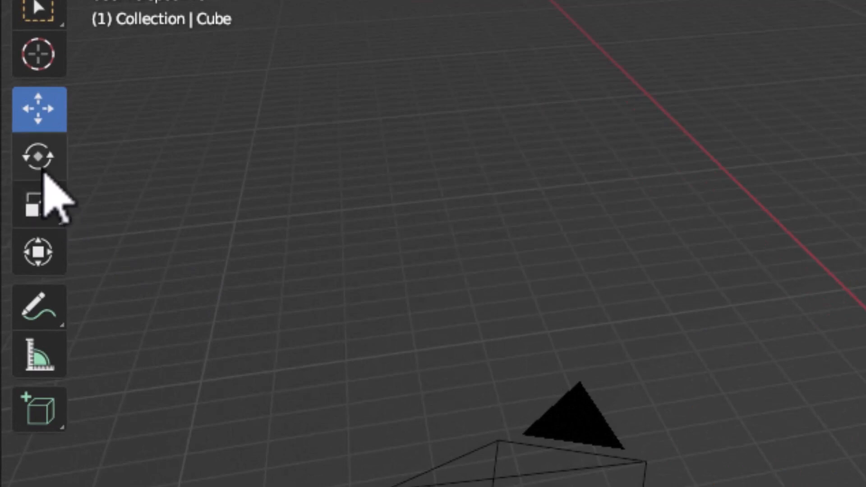
Step: With the Rotate tool, turn the cube about 33.9° on X and -51° on Z, ending near 444°, -32°, -66.4°
left_click(41, 157)
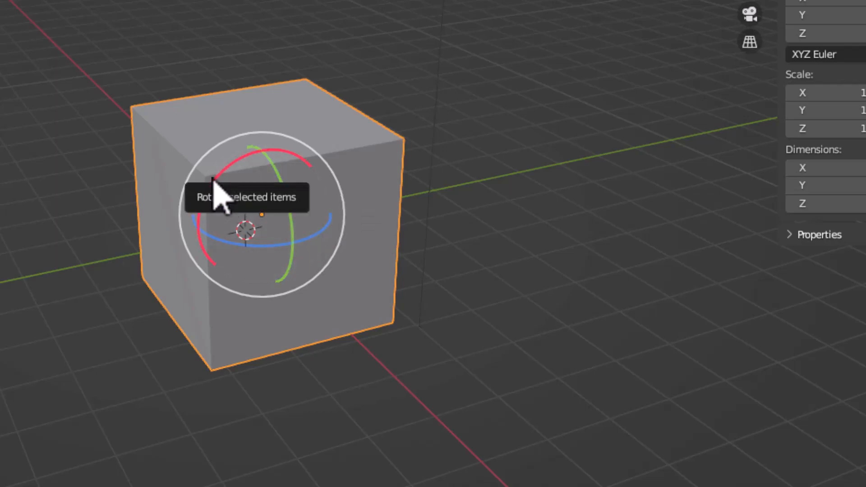
left_click_drag(213, 180, 207, 208)
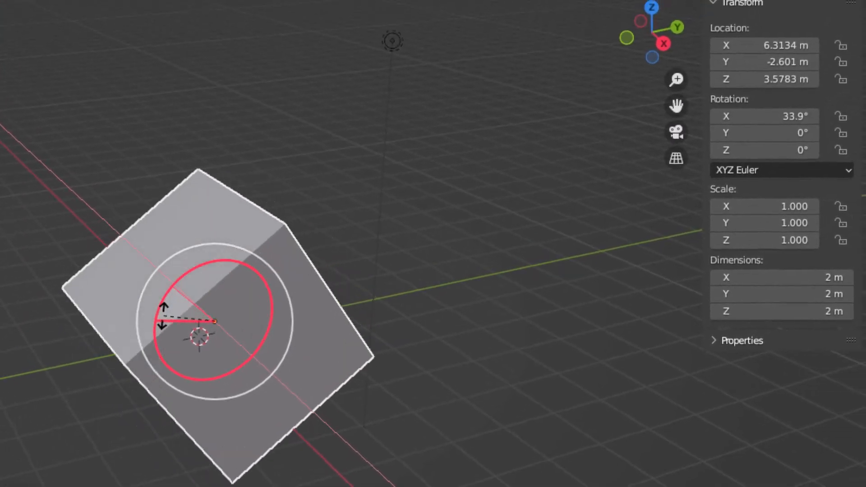
left_click_drag(162, 314, 162, 314)
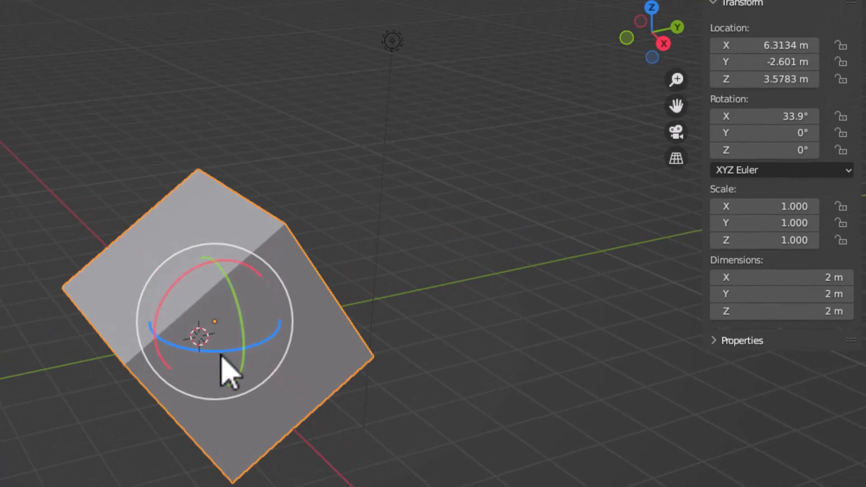
left_click_drag(220, 350, 187, 363)
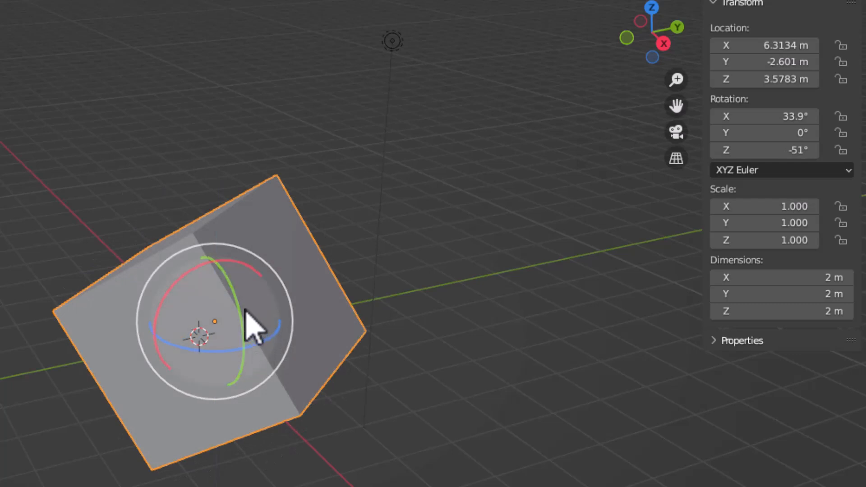
left_click_drag(237, 306, 206, 285)
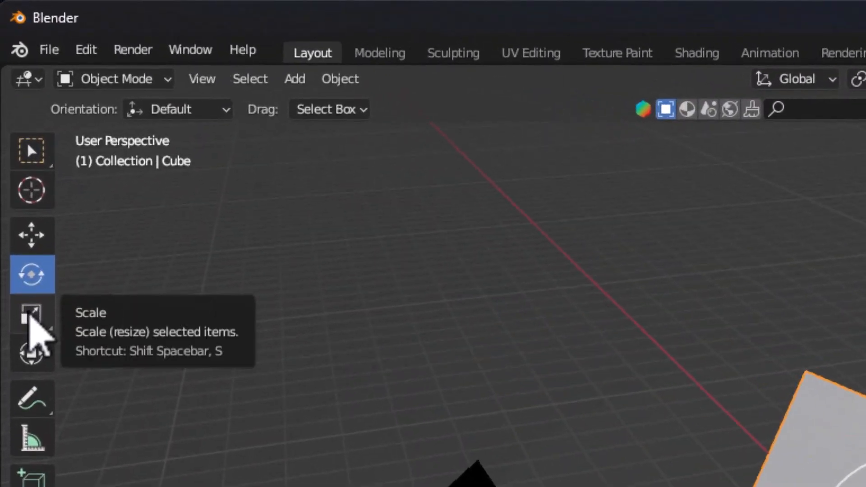
Step: Stretch the cube with the Scale tool's axis and plane handles to about X 1.65, Y 0.97, Z 2.19
left_click(29, 316)
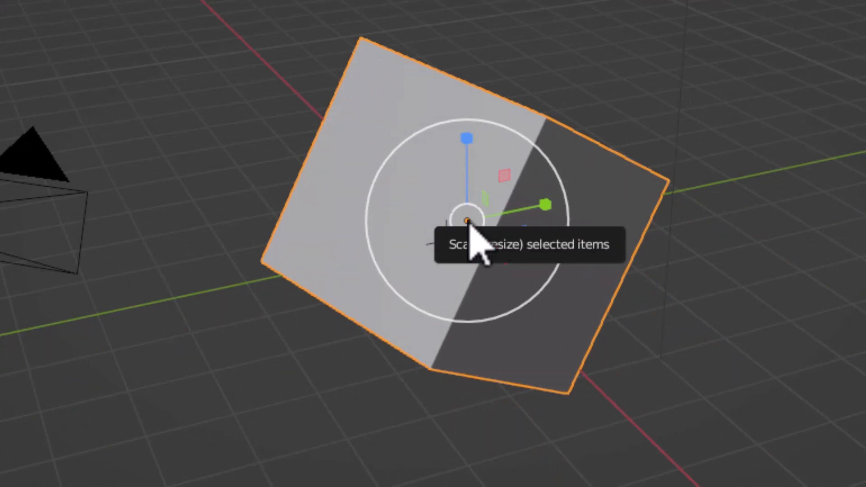
mouse_move(468, 222)
left_mouse_down()
mouse_move(493, 245)
mouse_move(464, 231)
mouse_move(483, 245)
mouse_move(469, 223)
mouse_move(477, 228)
left_mouse_up()
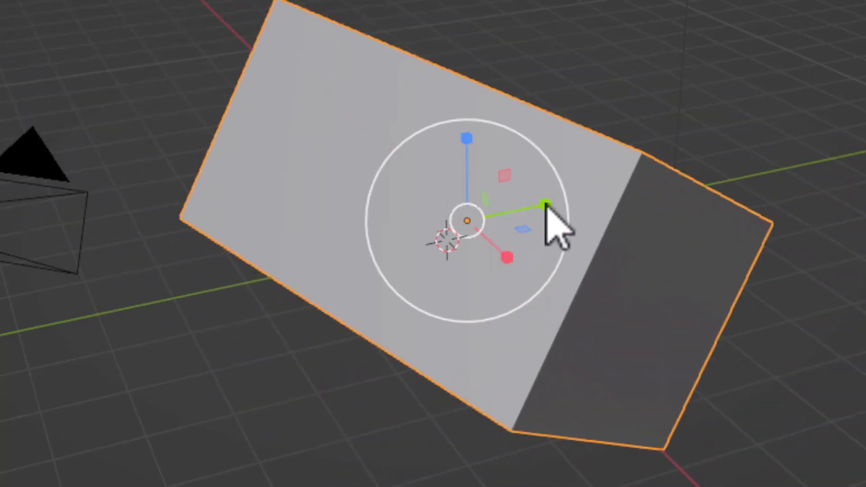
left_click_drag(547, 205, 544, 229)
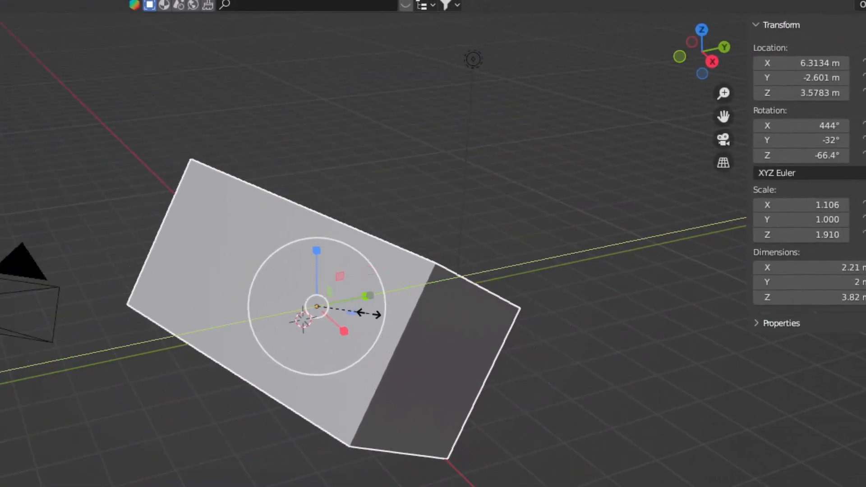
left_click_drag(369, 313, 406, 334)
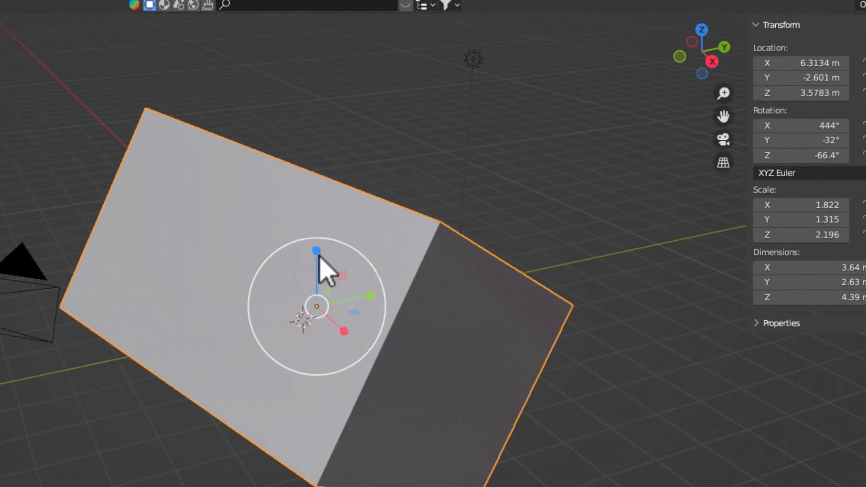
left_click_drag(317, 250, 307, 282)
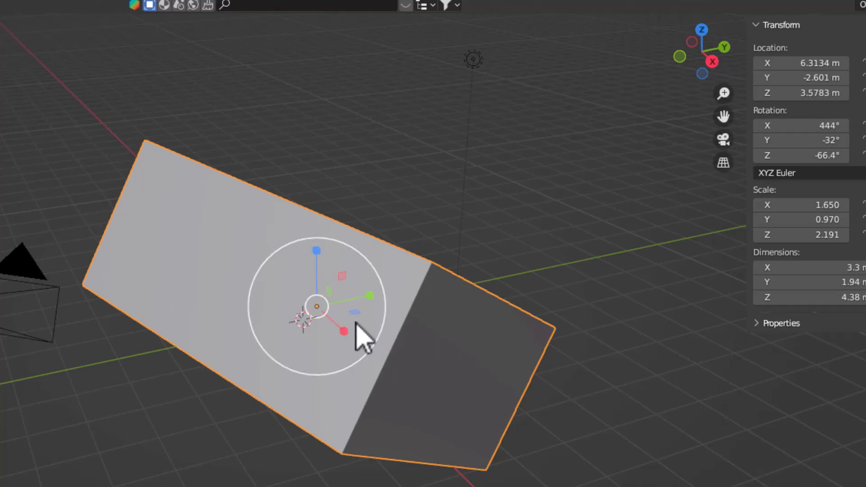
Step: Clear the cube's scale, rotation and location back to their defaults
key("alt+s")
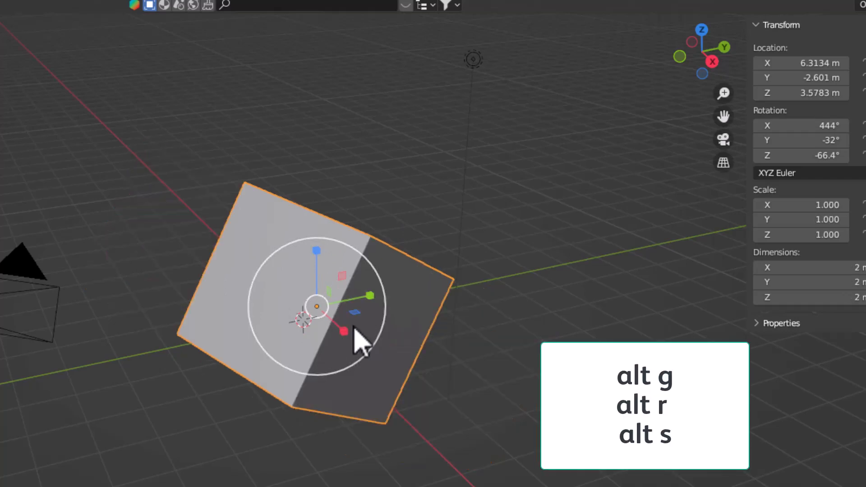
key("alt+r")
key("alt+g")
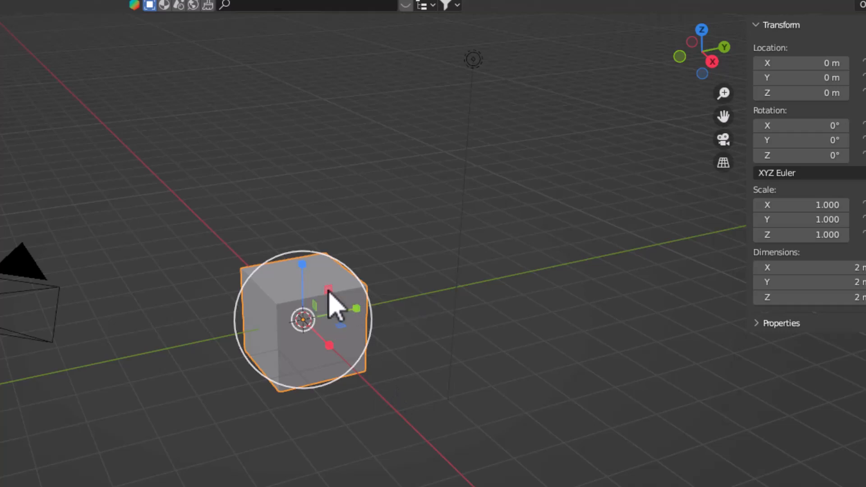
Step: Stretch the cube with the Scale gizmo's two-axis plane handles to about X 2.13, Y 1.81, Z 3.13
left_click_drag(329, 289, 352, 280)
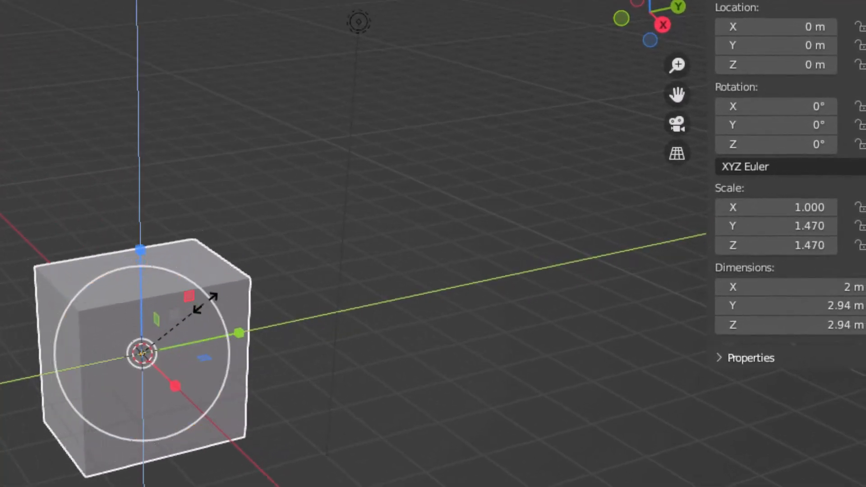
left_click_drag(205, 303, 222, 321)
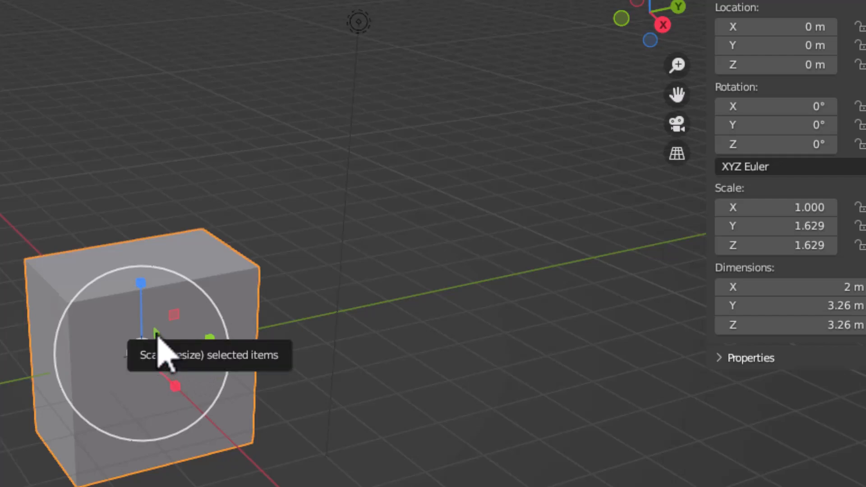
left_click_drag(158, 338, 188, 377)
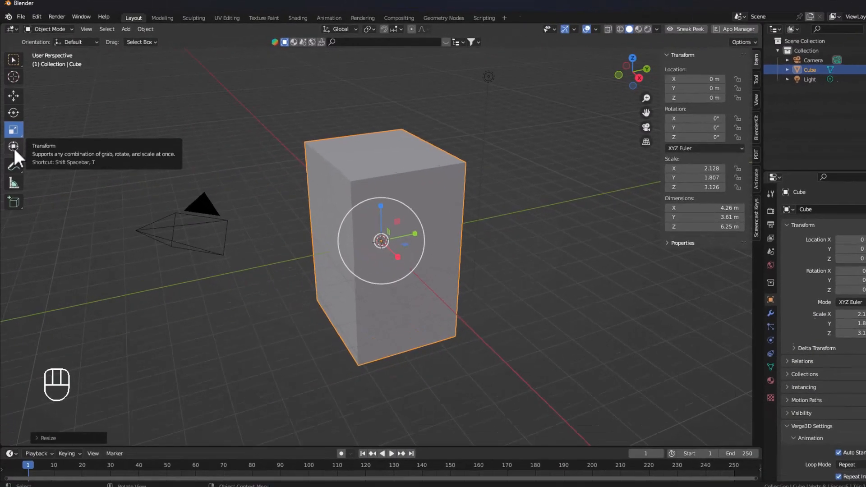
Step: Activate the Transform tool, clear the cube's scale to its default and return to the Select Box tool
left_click(14, 149)
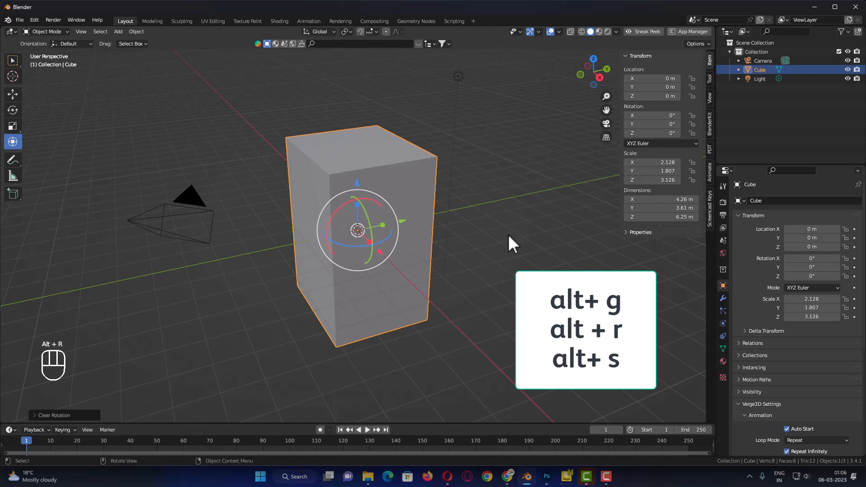
key("alt+s")
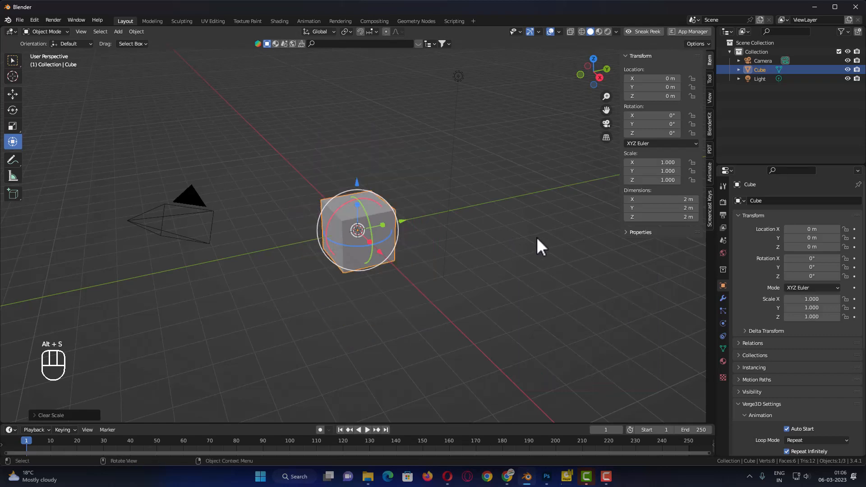
left_click(13, 60)
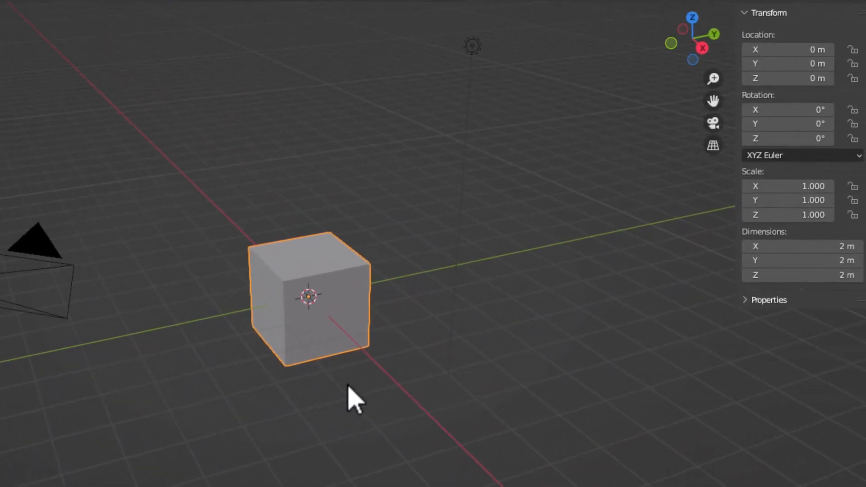
Step: Try moving the cube constrained to the X, Y and Z axes in turn, and cancel the move
key("g")
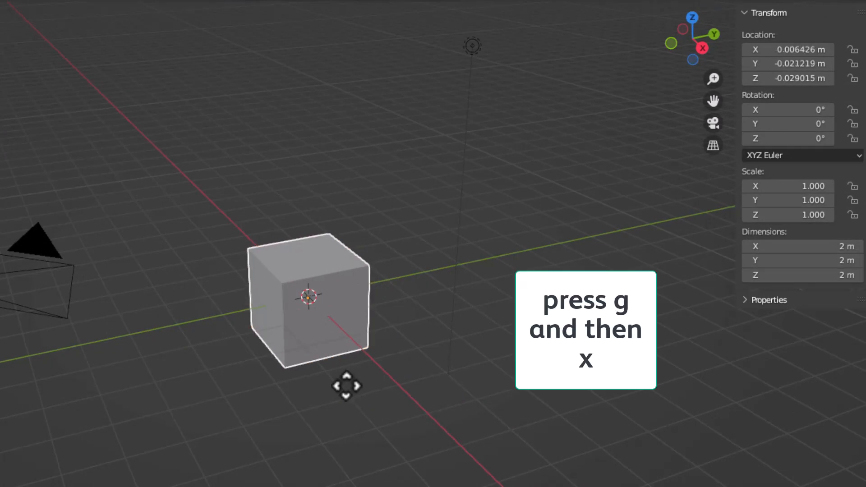
key("x")
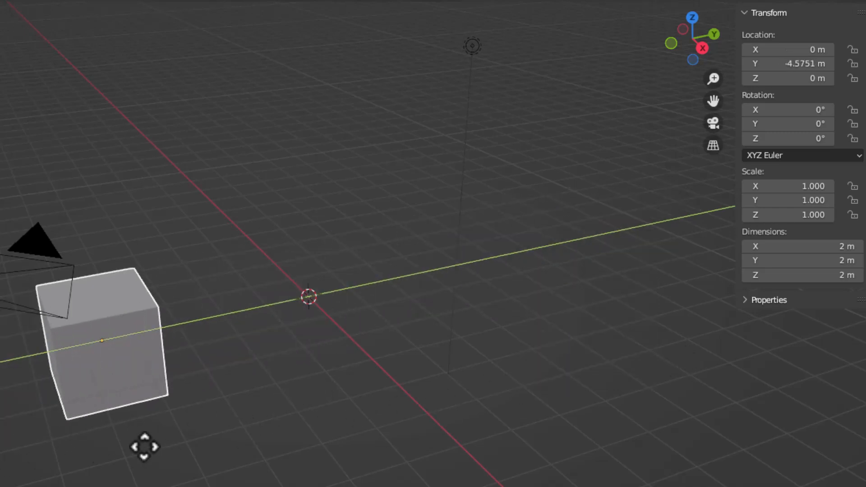
key("z")
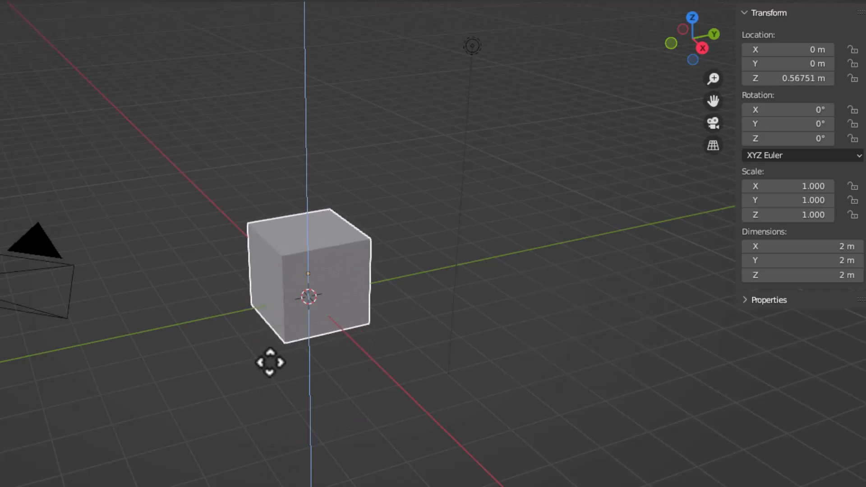
key("Escape")
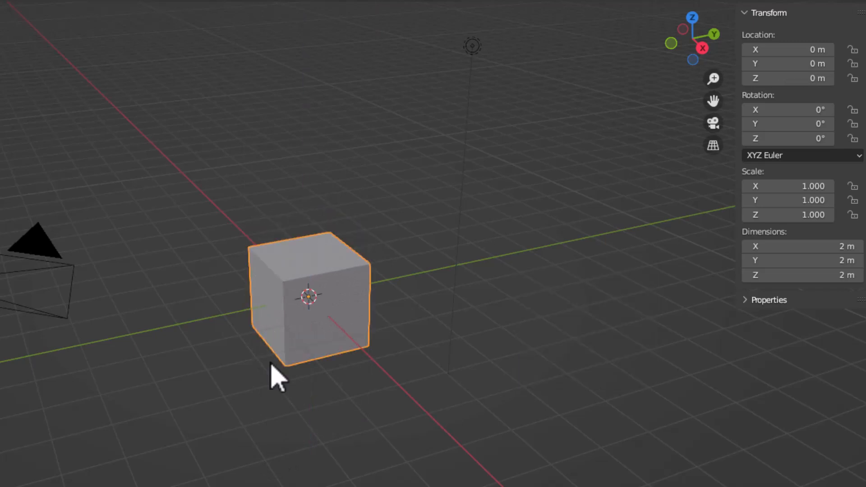
Step: Try moving the cube within the XY, YZ and XZ planes by excluding one axis each time, cancelling every move
key("g")
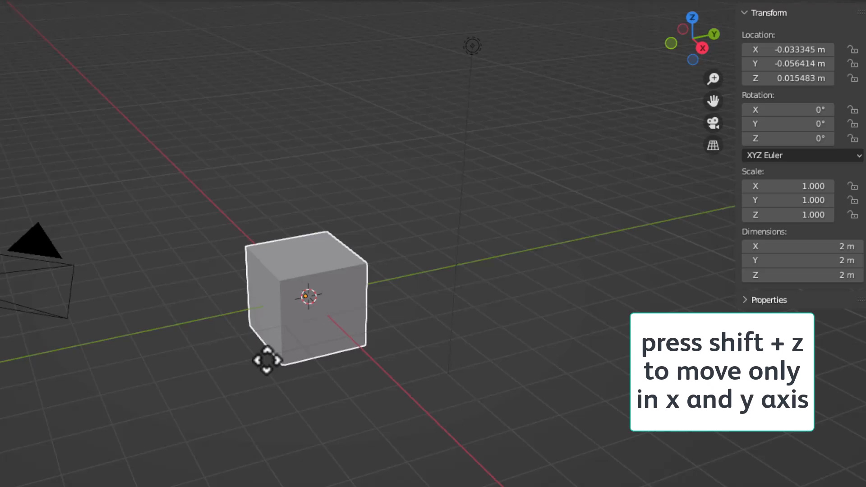
key("shift+z")
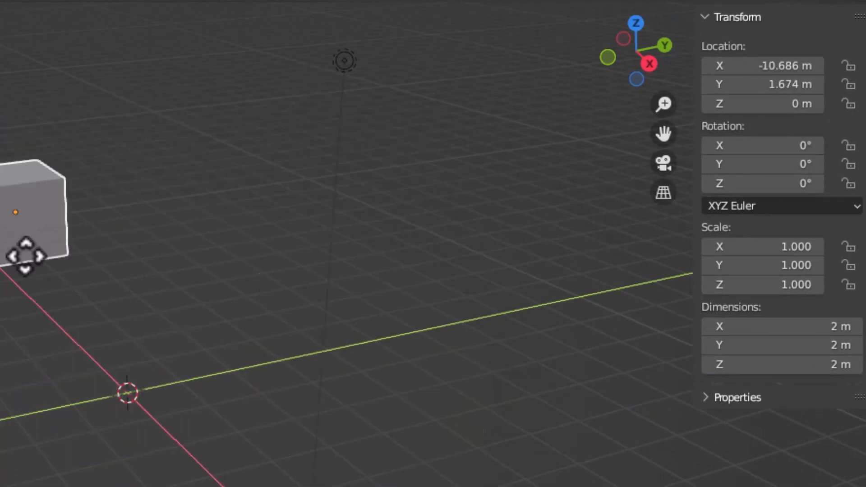
right_click(171, 310)
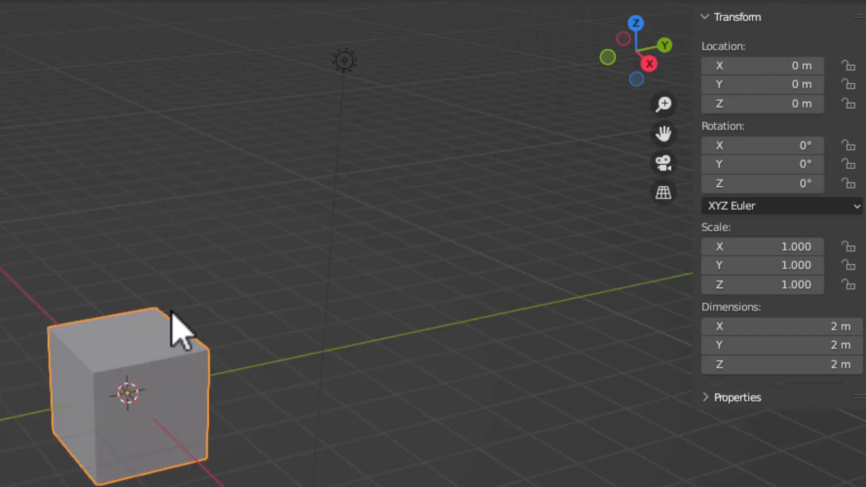
left_click(155, 344)
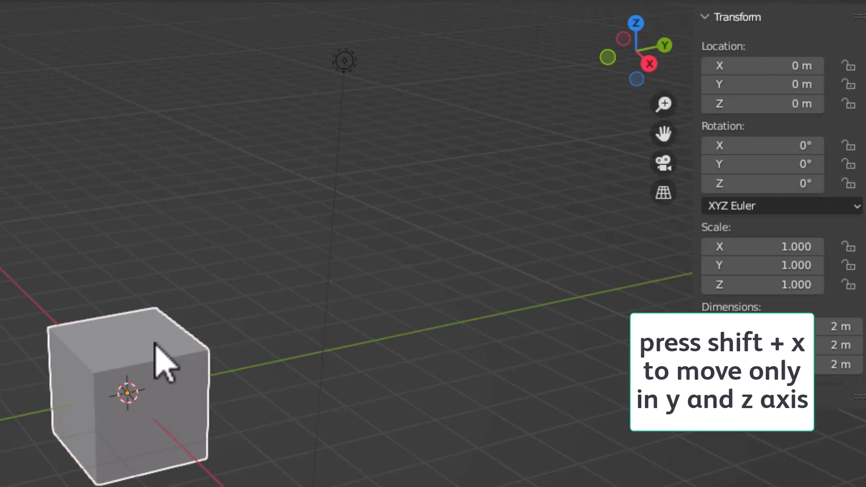
key("shift+x")
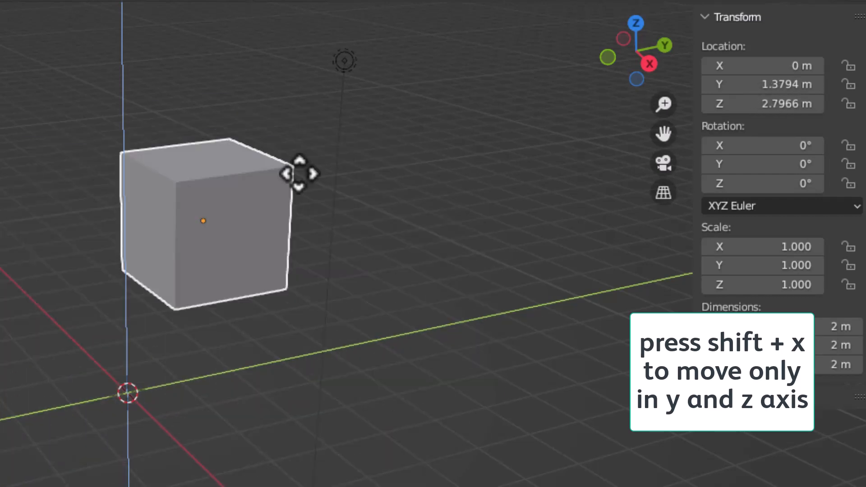
right_click(185, 334)
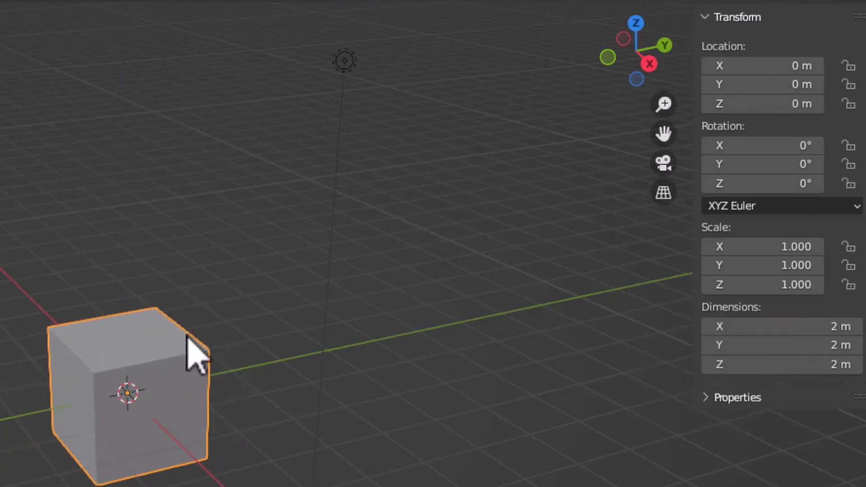
left_click(187, 337)
key("g")
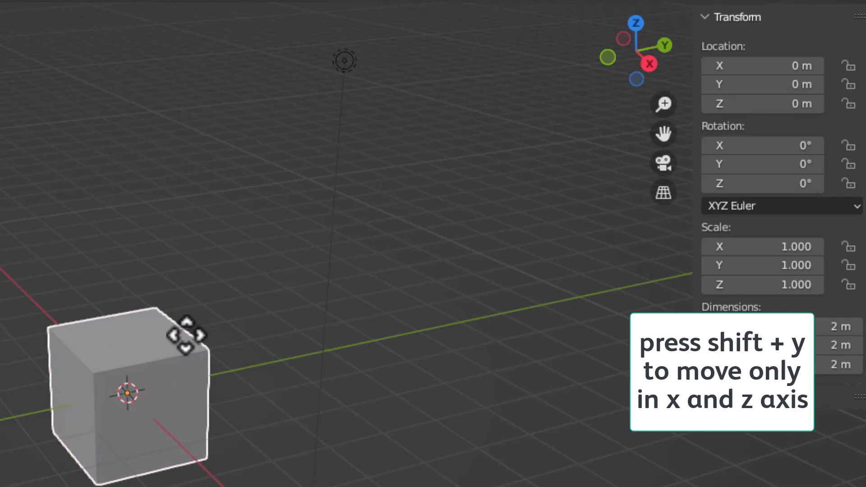
key("shift+y")
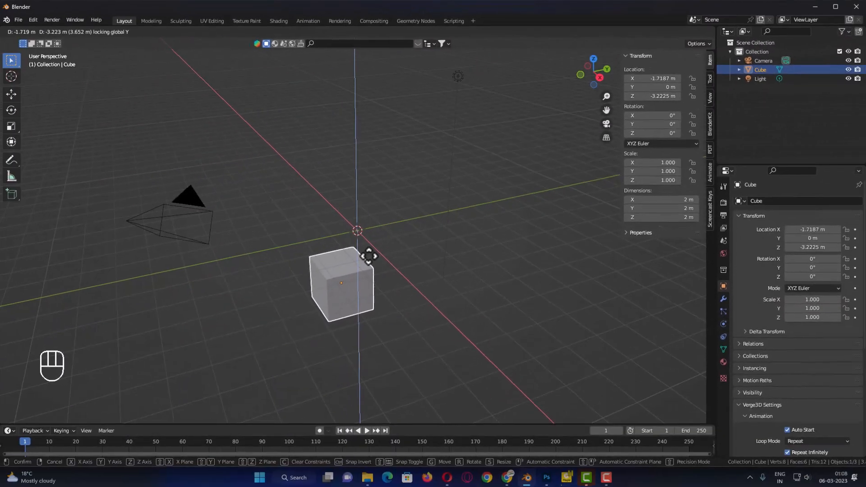
right_click(369, 256)
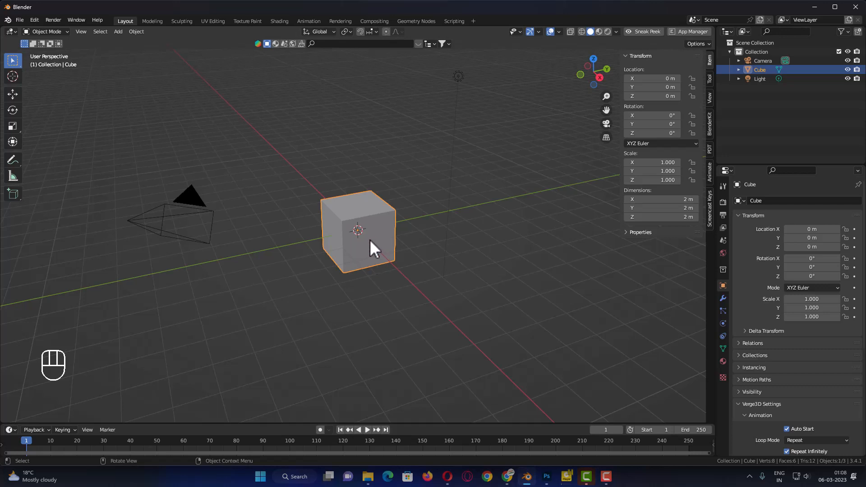
Step: Try rotating the cube about the X, Y and Z axes in turn, and cancel the rotation
key("r")
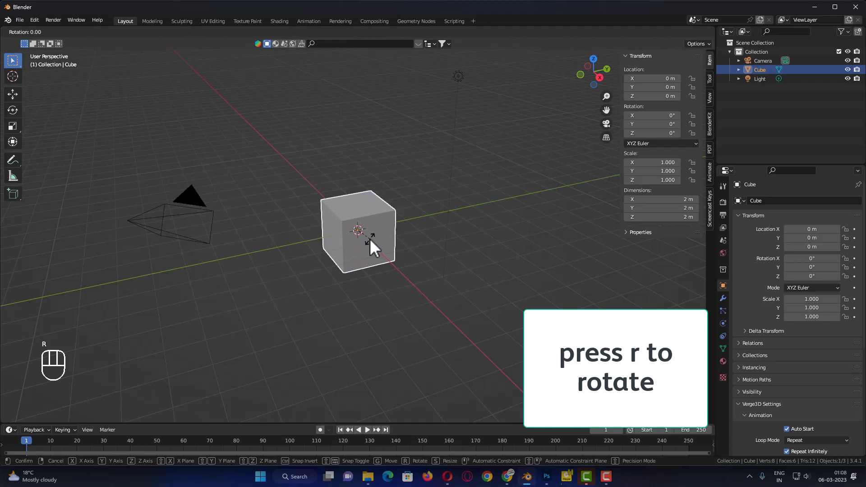
key("x")
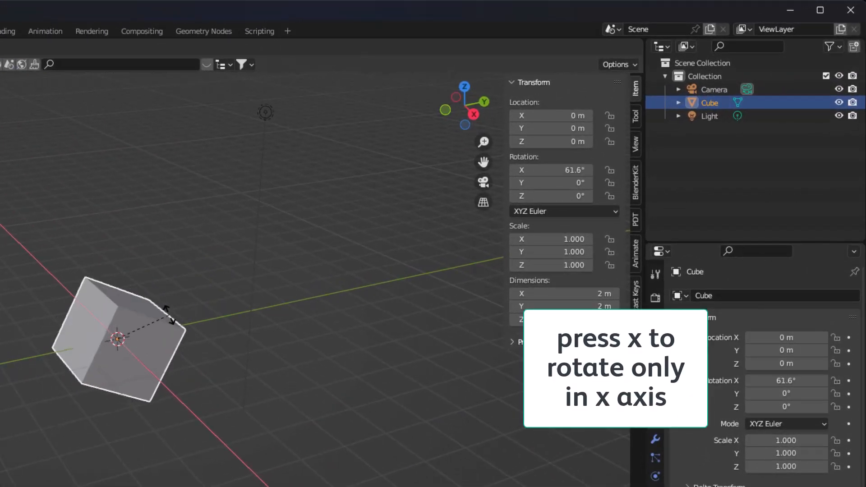
key("y")
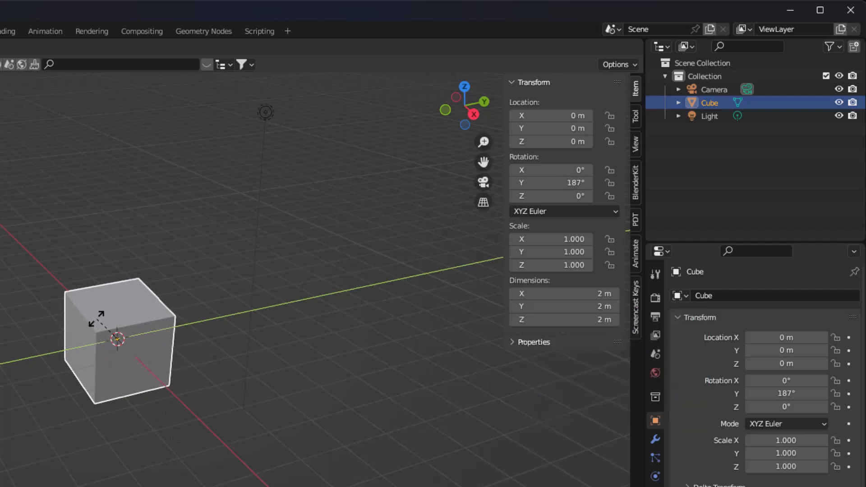
key("z")
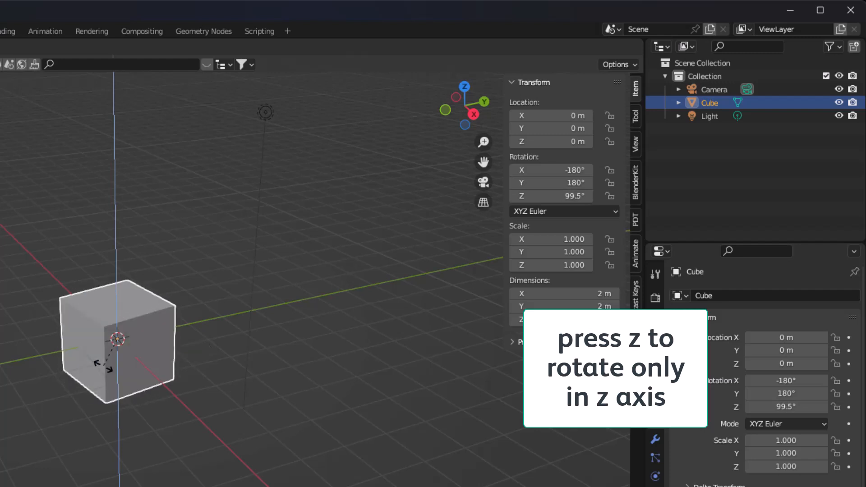
key("Escape")
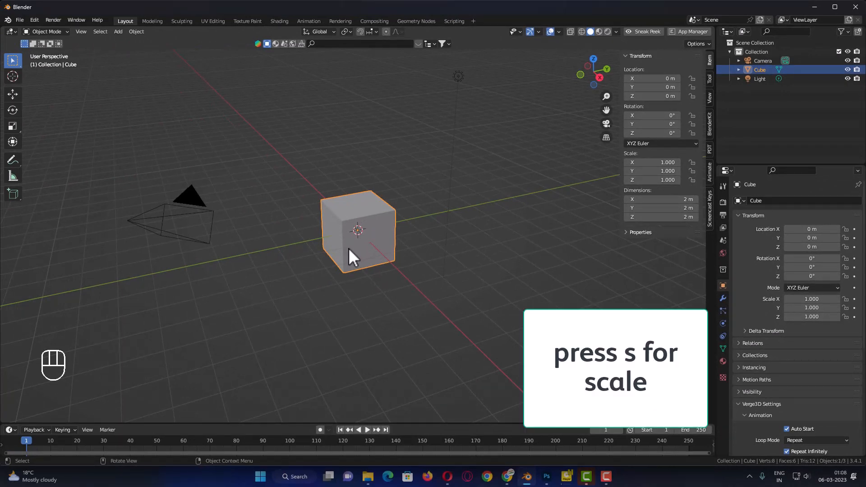
Step: Try scaling the cube along the X, Y and Z axes one at a time
key("s")
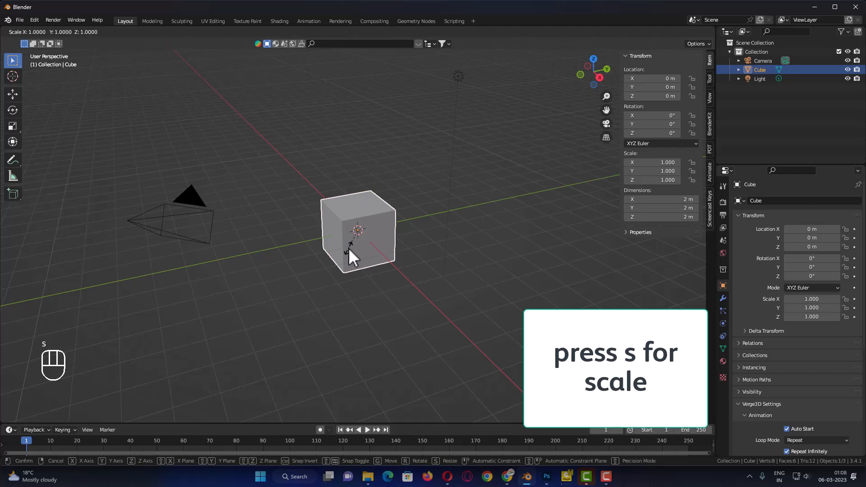
key("x")
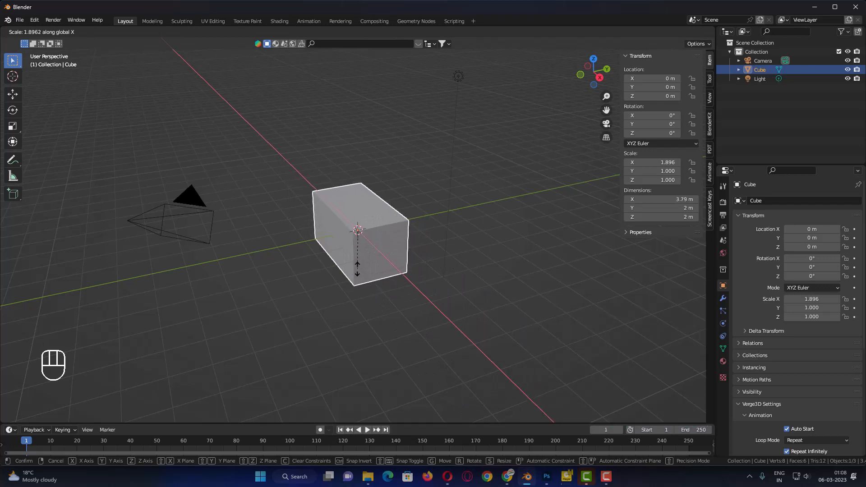
key("y")
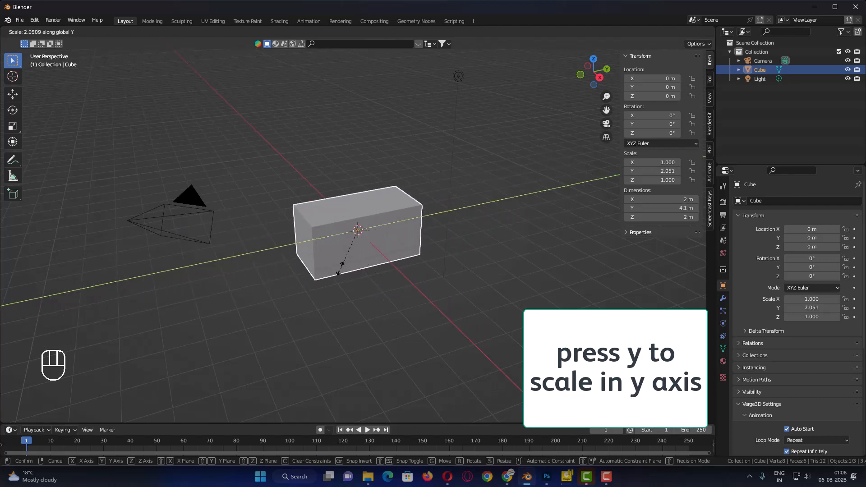
key("z")
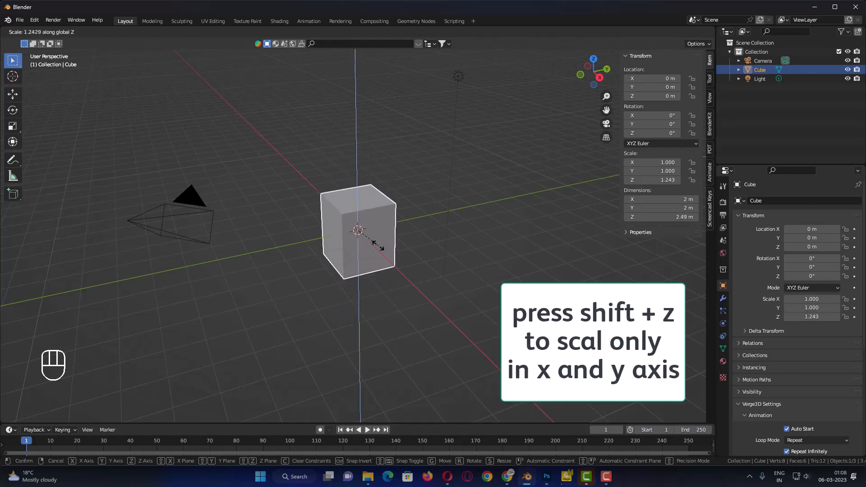
Step: Try scaling the cube within the XY, XZ and YZ planes in turn, and cancel the scaling
key("shift")
key("shift+z")
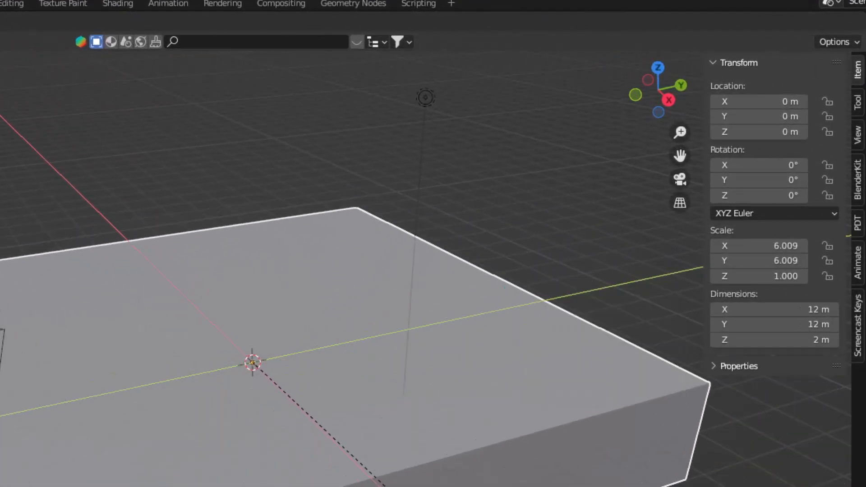
key("shift+y")
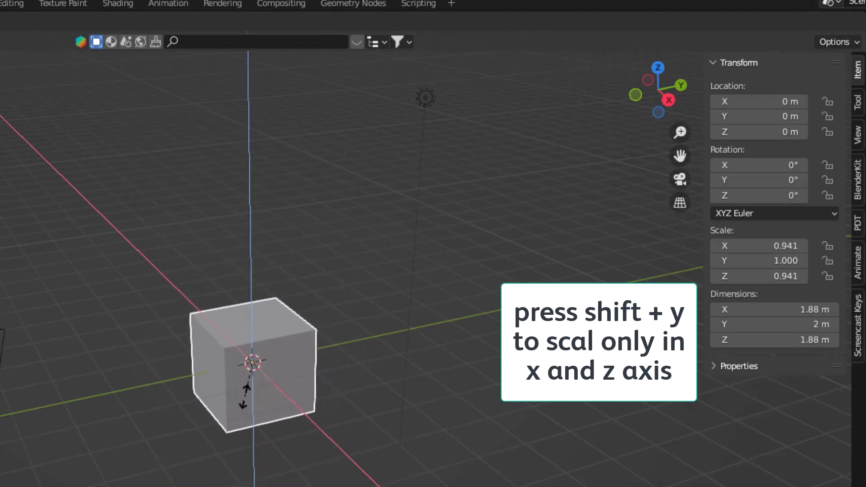
key("shift+x")
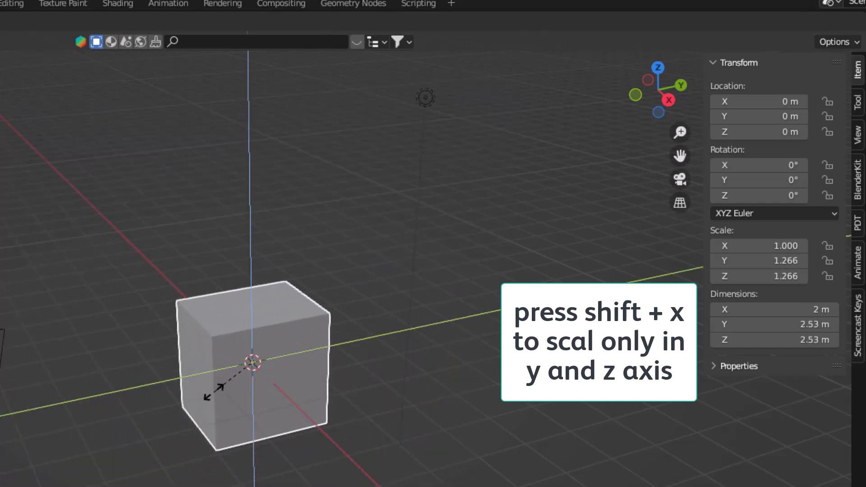
right_click(212, 391)
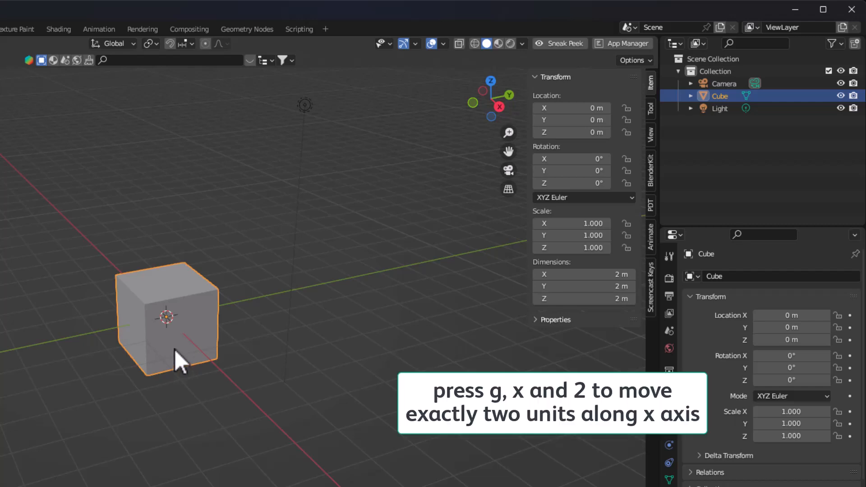
Step: Try moving the cube exactly 2 m along the global X axis
key("g")
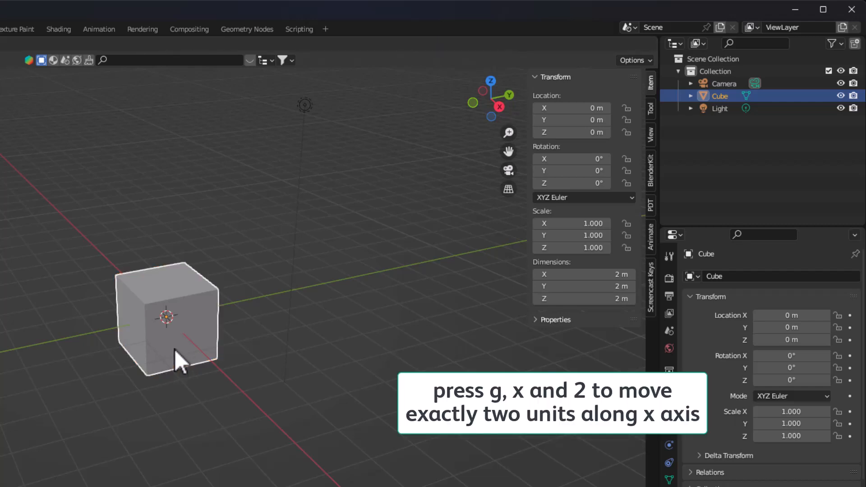
key("x")
key("2")
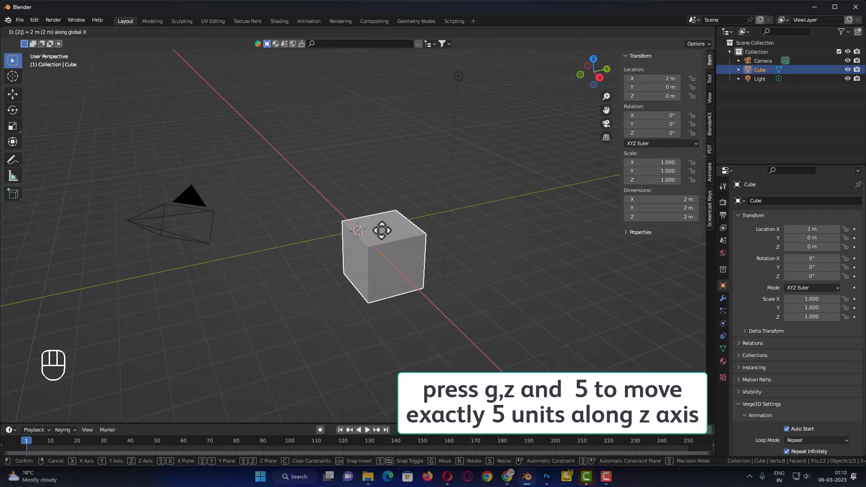
Step: Move the cube exactly 25 m along the global Z axis, and clear its location back to the origin
type("z2")
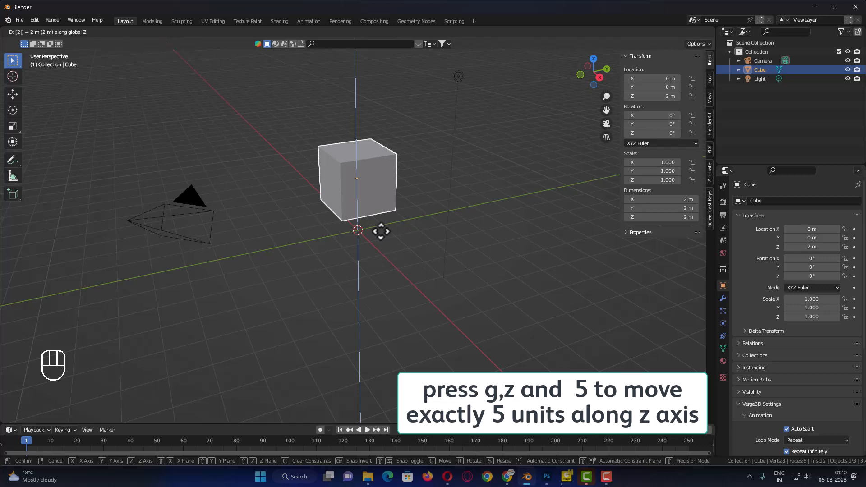
type("5")
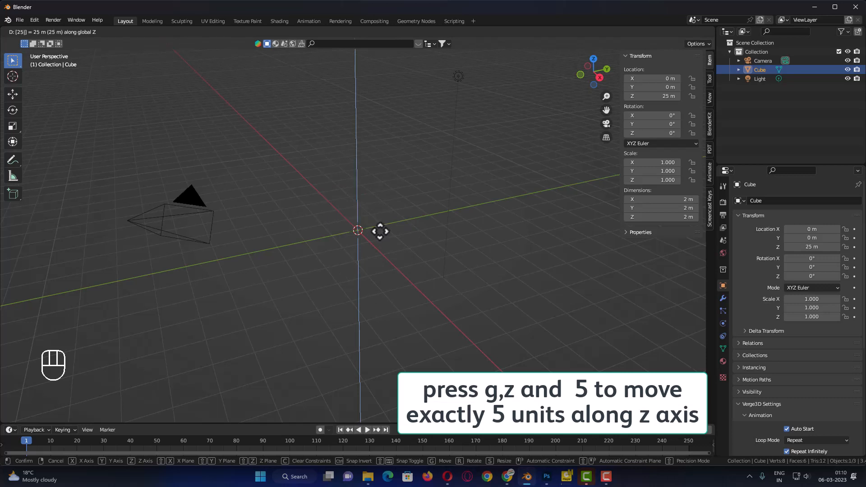
key("Return")
scroll(380, 231, "down", 8)
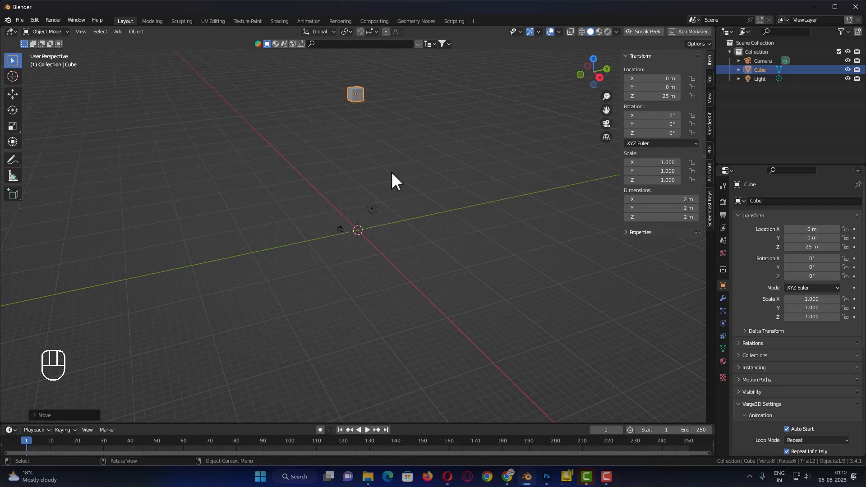
key("alt+g")
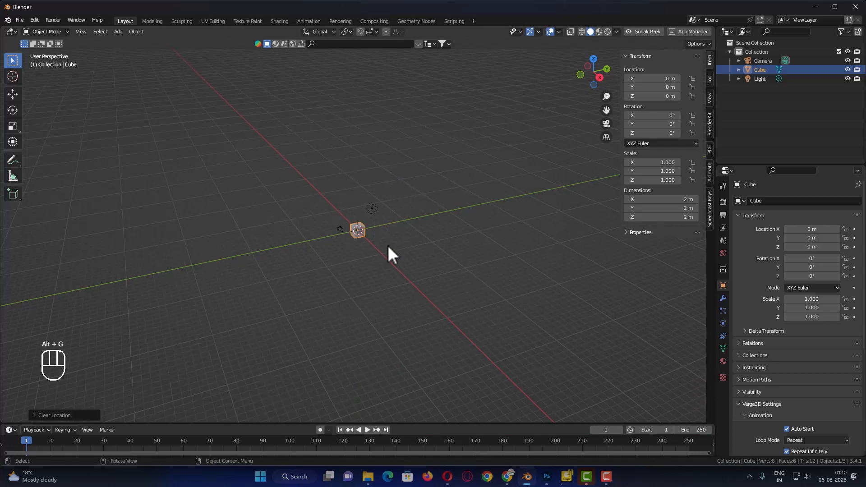
scroll(381, 251, "up", 8)
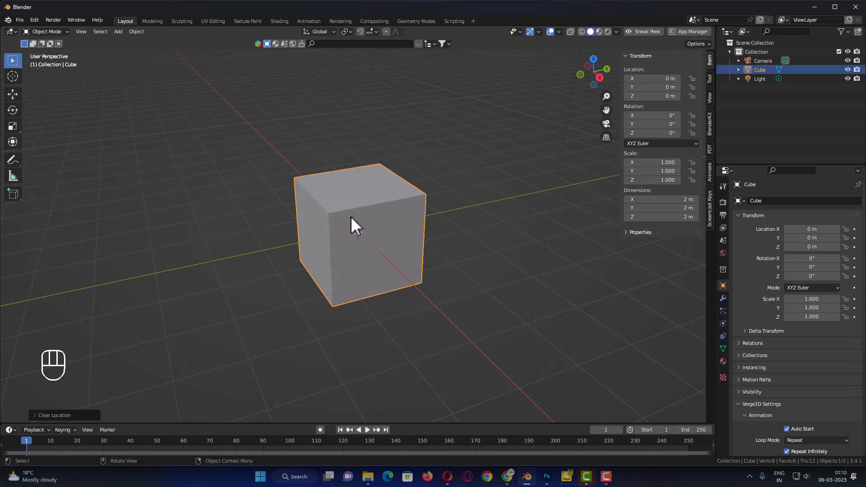
Step: Move the cube freely by about 0.46 m in X, 2 m in Y and 0.79 m in Z
left_click(338, 183)
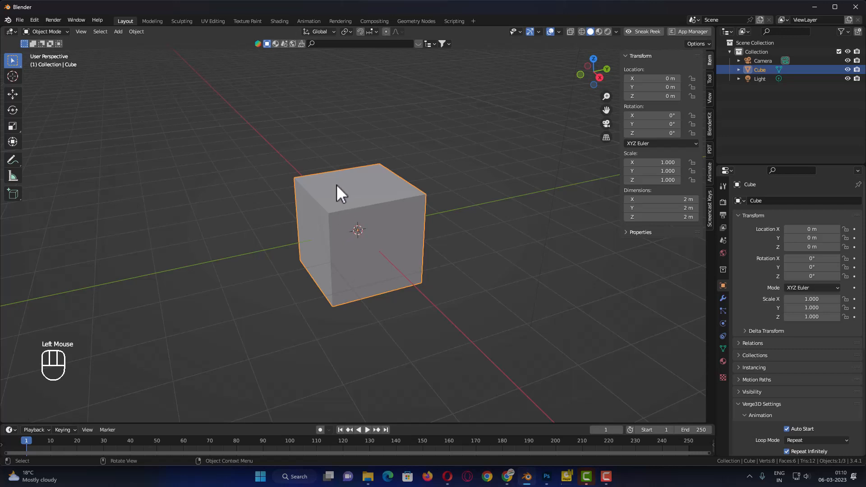
key("g")
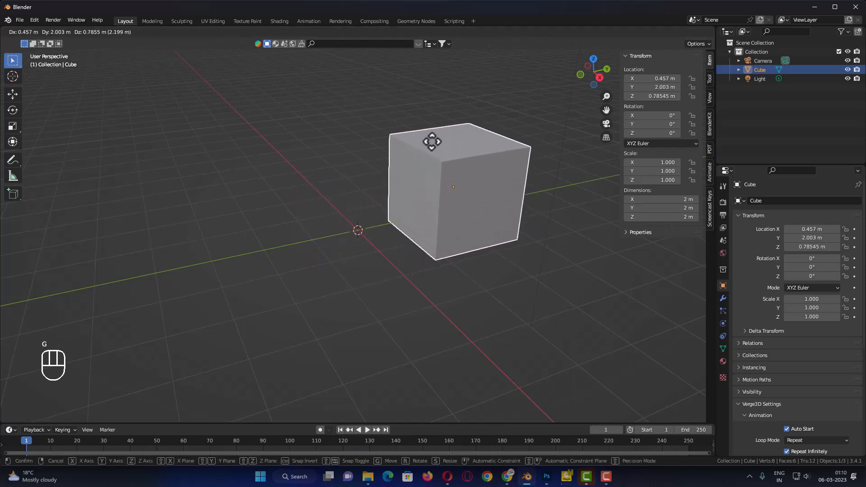
left_click(432, 142)
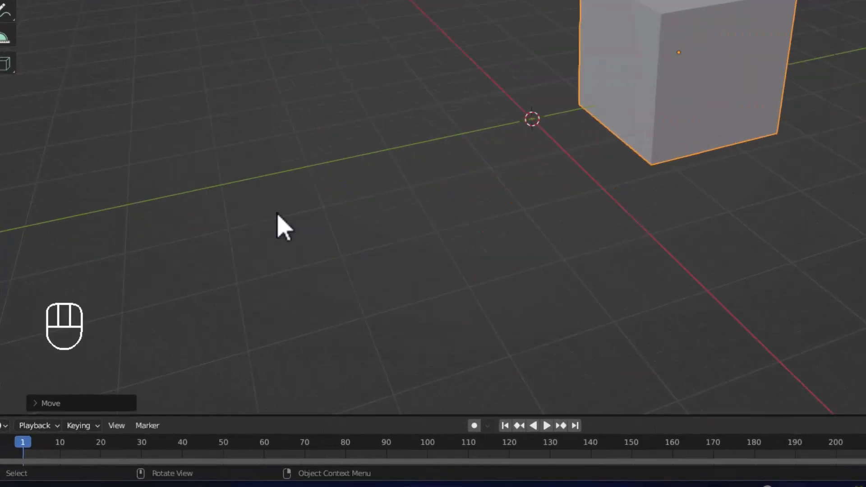
Step: Adjust the last move's offsets to 0 m in X, 5 m in Y and 0 m in Z
left_click(38, 384)
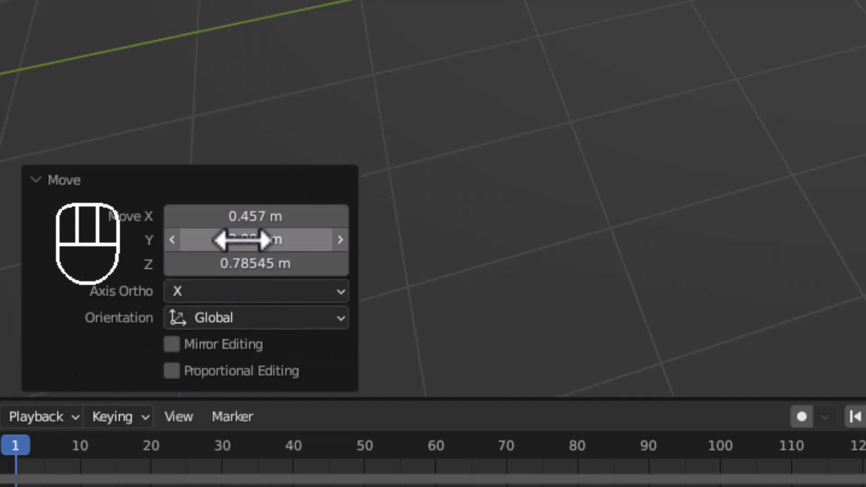
left_click(239, 218)
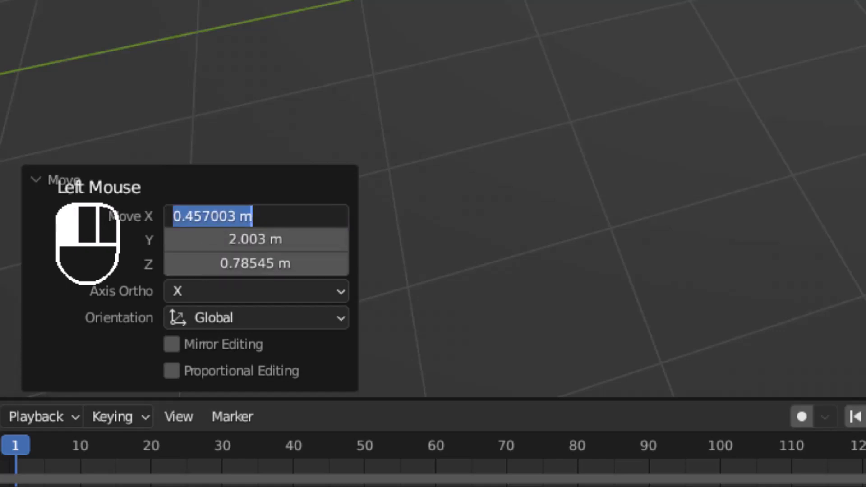
type("0")
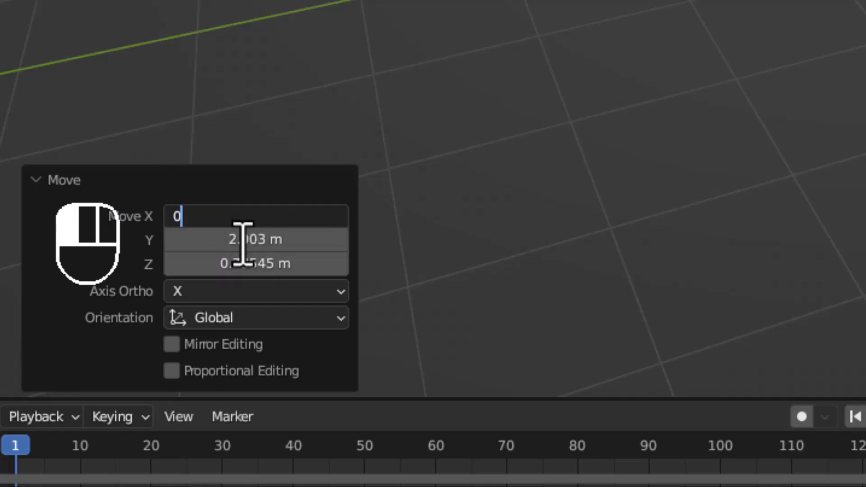
key("Return")
left_click(284, 240)
type("5")
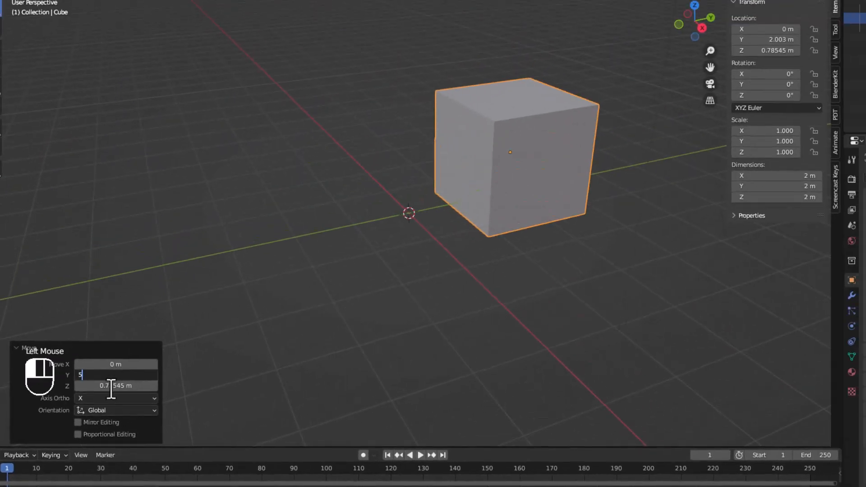
double_click(113, 386)
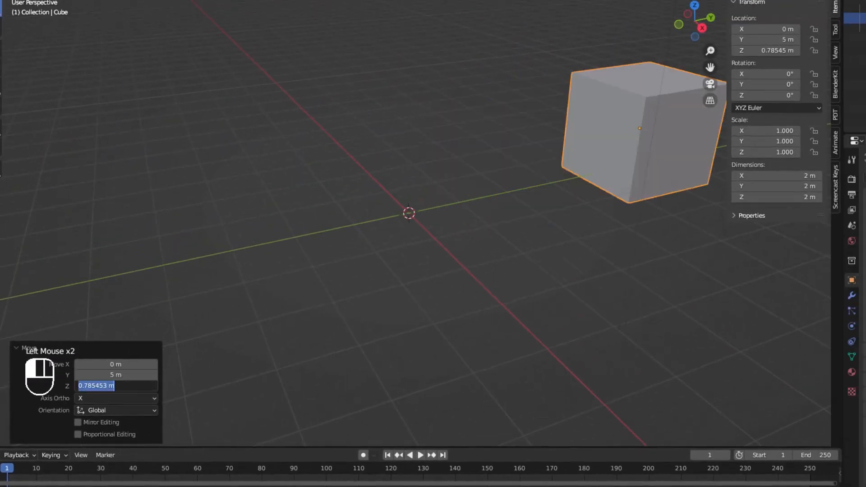
type("0")
key("Return")
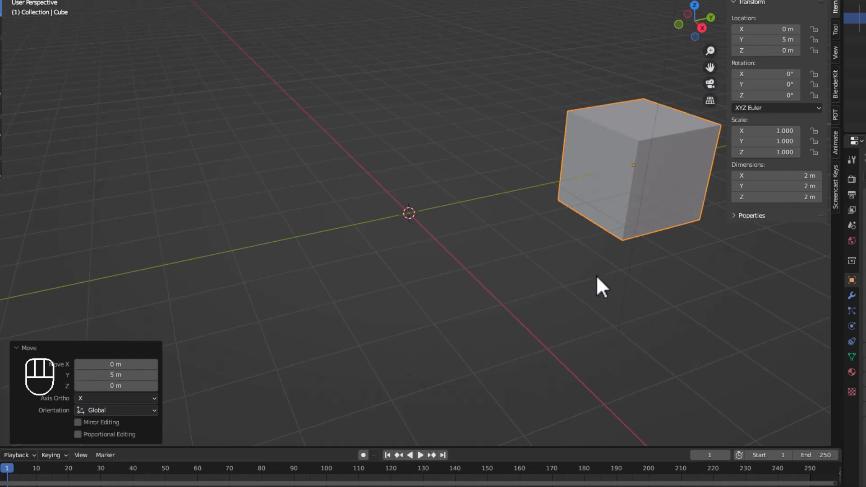
Step: Move the cube freely again by about -1.25 m in X, -1.47 m in Y and 1.1 m in Z
left_click(670, 193)
key("g")
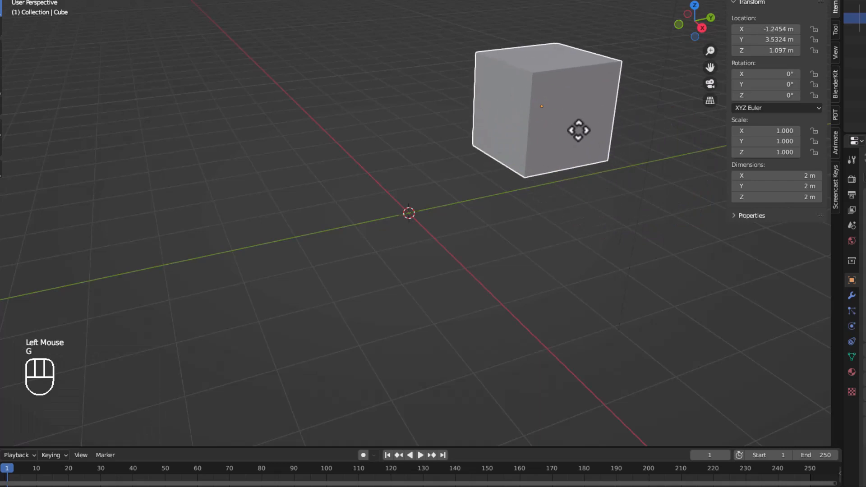
left_click(576, 130)
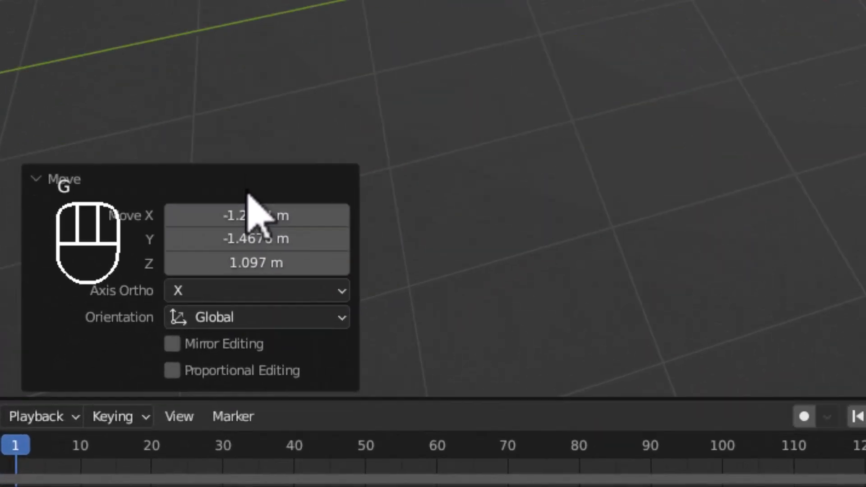